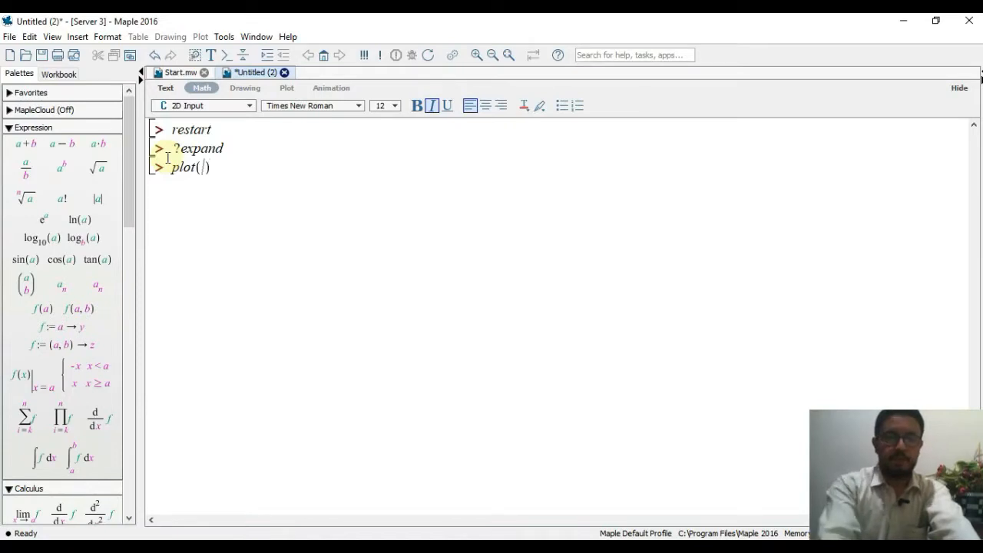
# Step: Complete the open plot command with the expression x + 1 and execute it
pyautogui.write('x ')
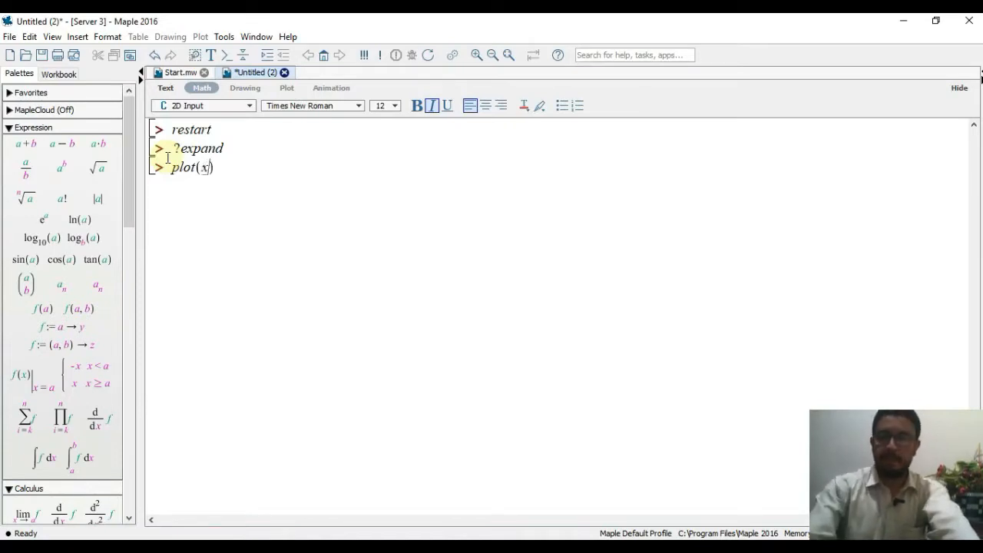
pyautogui.write('+ 1')
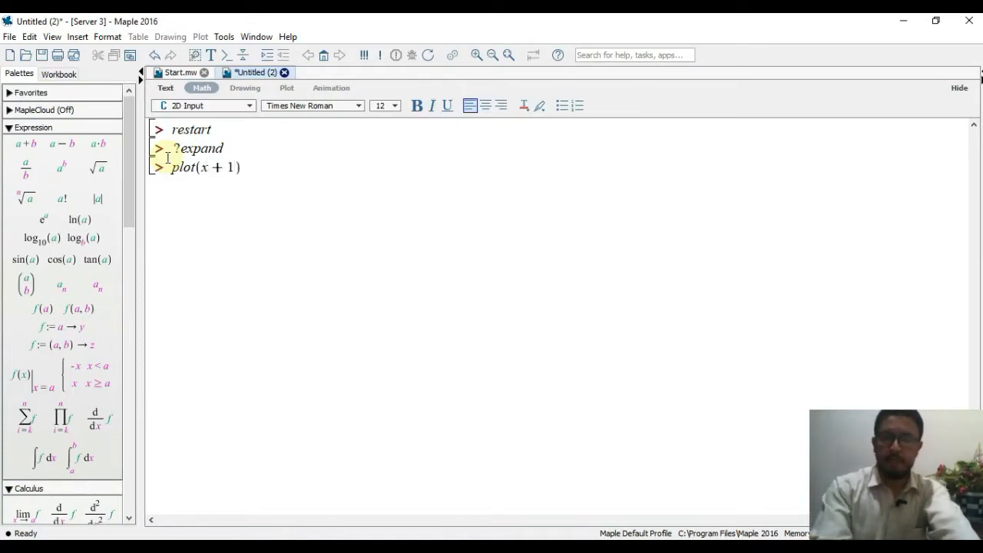
pyautogui.press('Return')
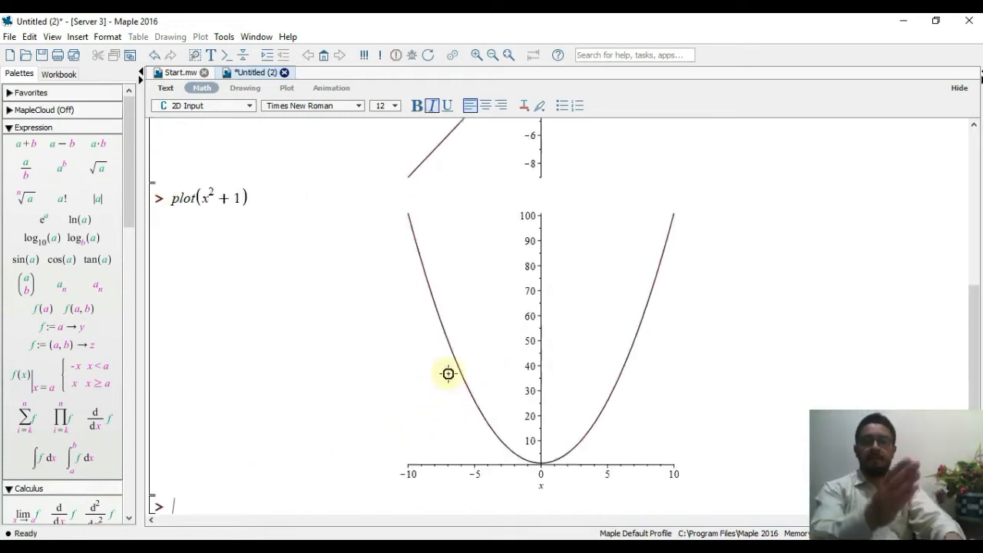
# Step: Plot the cubic x^3 + 1 over the default range below the parabola graph
pyautogui.write('plot(')
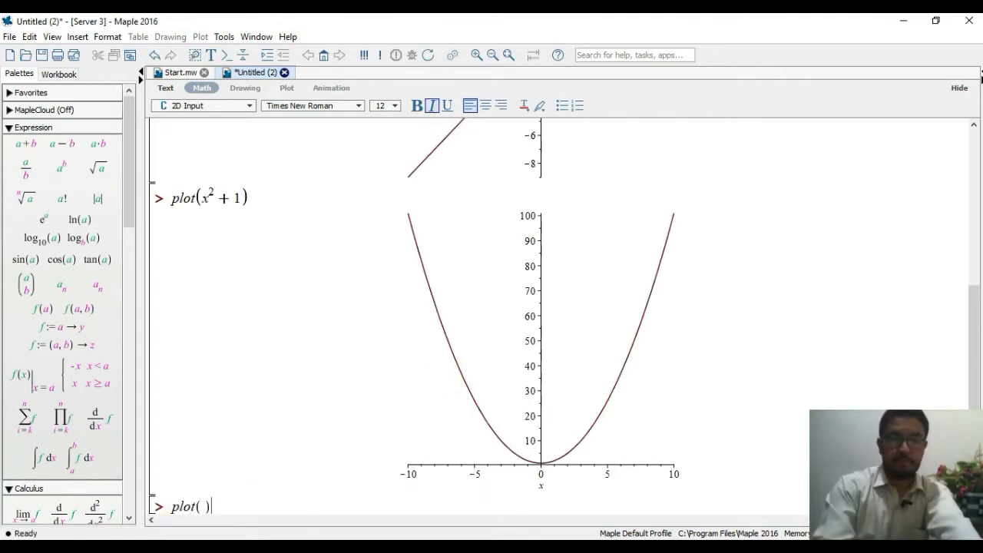
pyautogui.write('x')
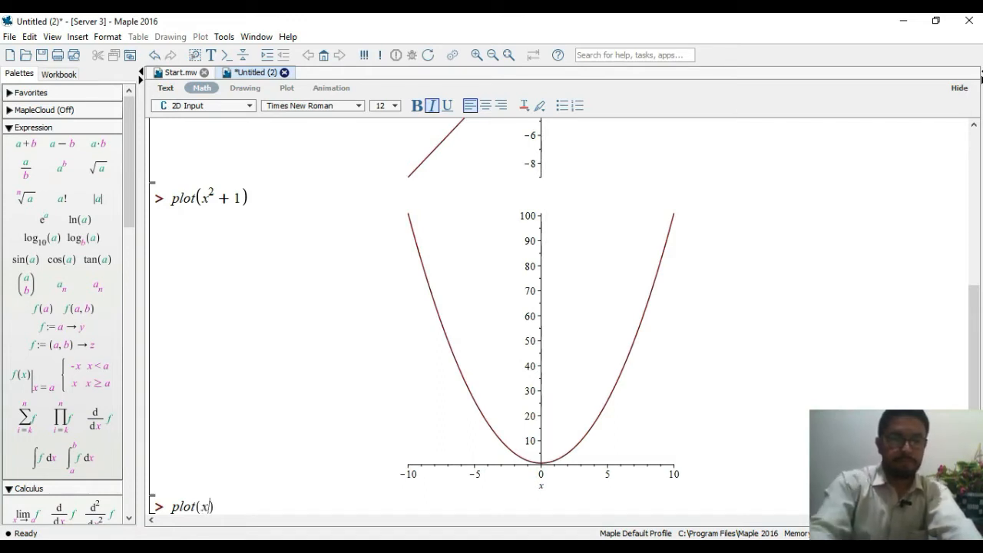
pyautogui.write('^3')
pyautogui.press('Right')
pyautogui.write('+ 1')
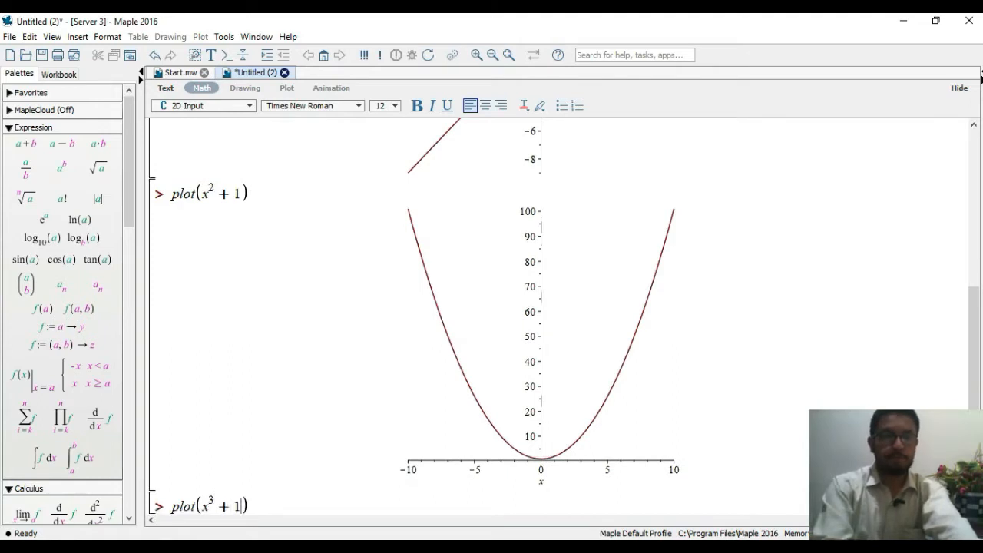
pyautogui.click(264, 507)
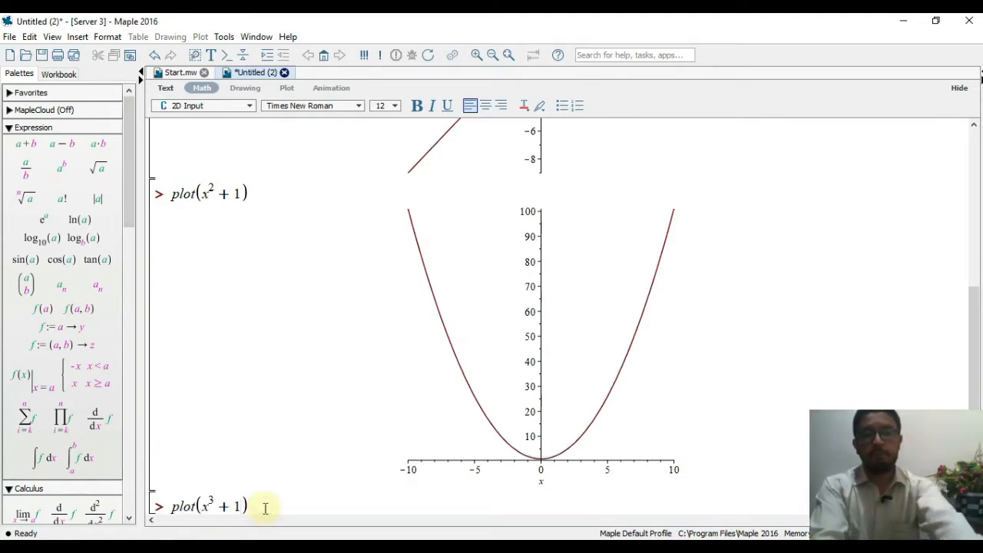
pyautogui.press('Return')
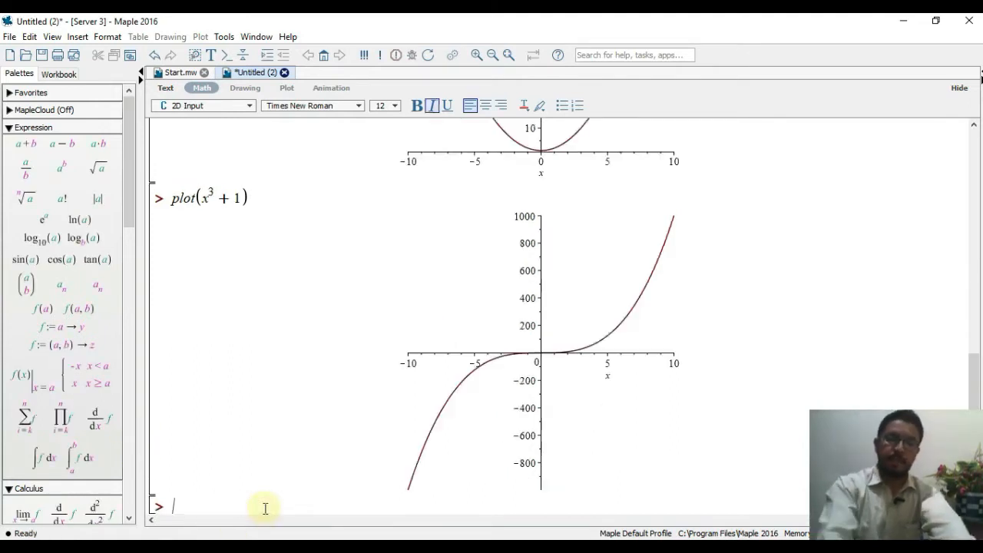
# Step: Plot x^4 + 1 over the default range below the cubic graph
pyautogui.write('plot')
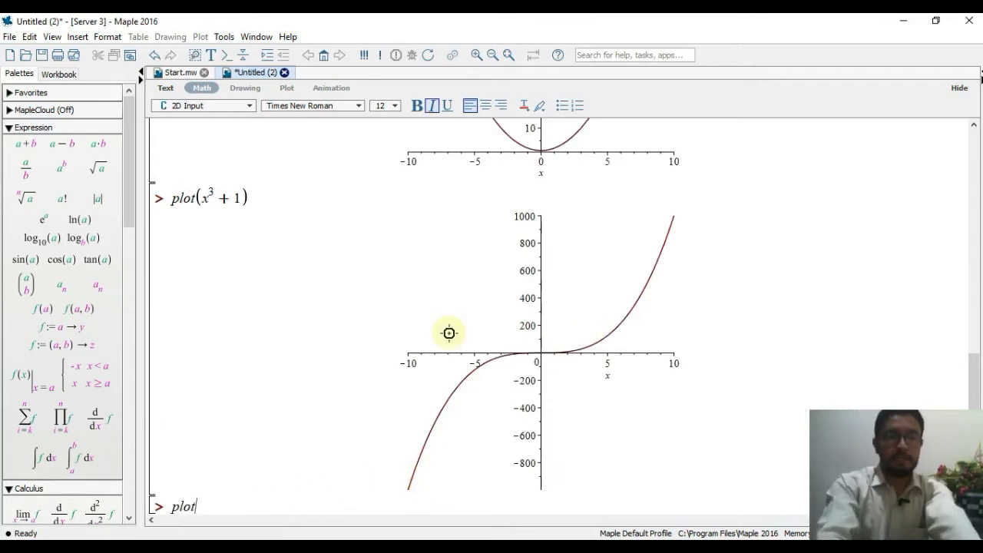
pyautogui.write('(x')
pyautogui.write('^2')
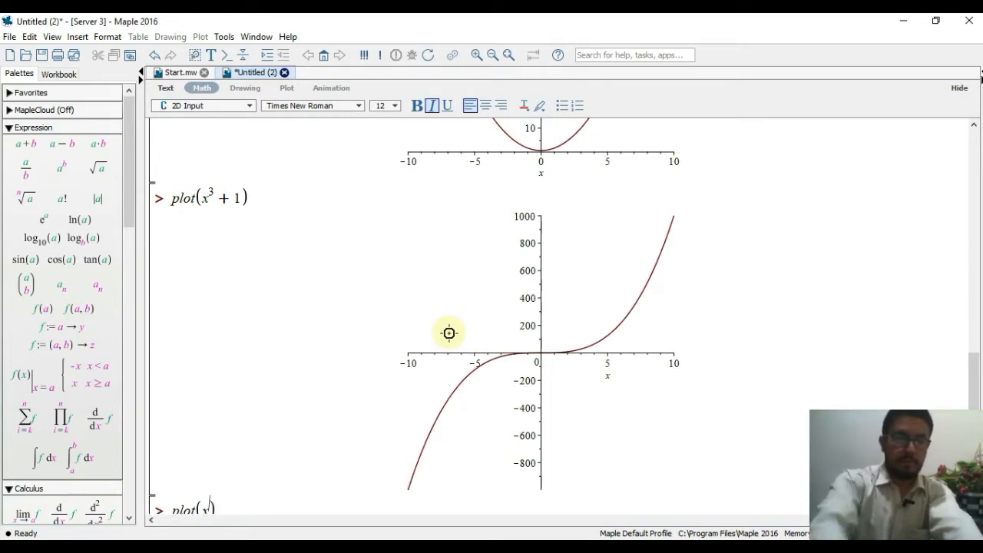
pyautogui.press('BackSpace')
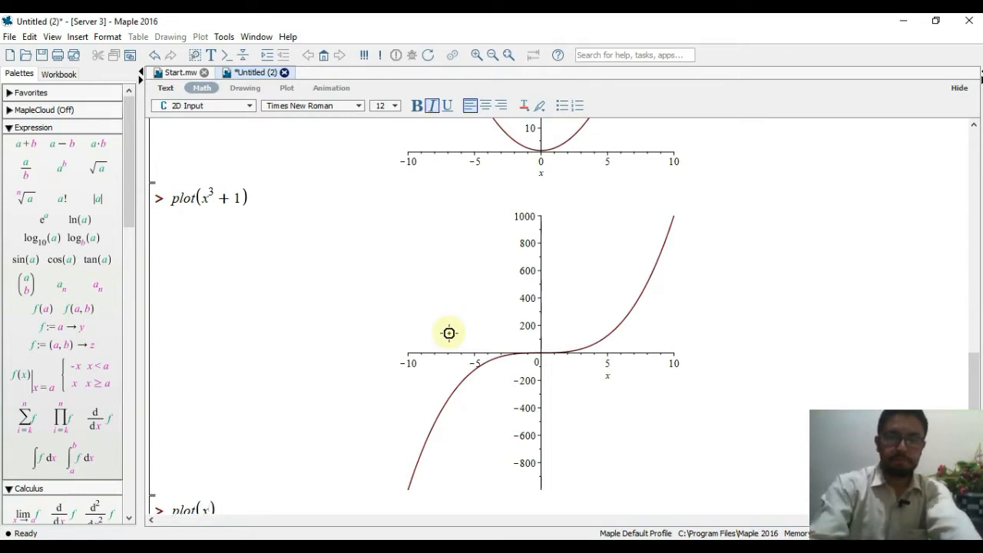
pyautogui.write('4')
pyautogui.press('Right')
pyautogui.write('+1')
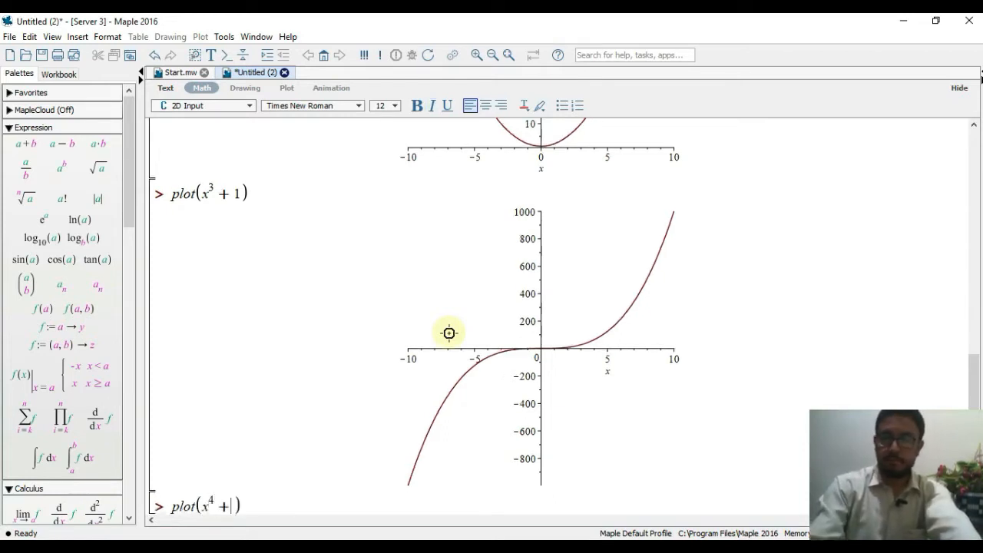
pyautogui.click(258, 506)
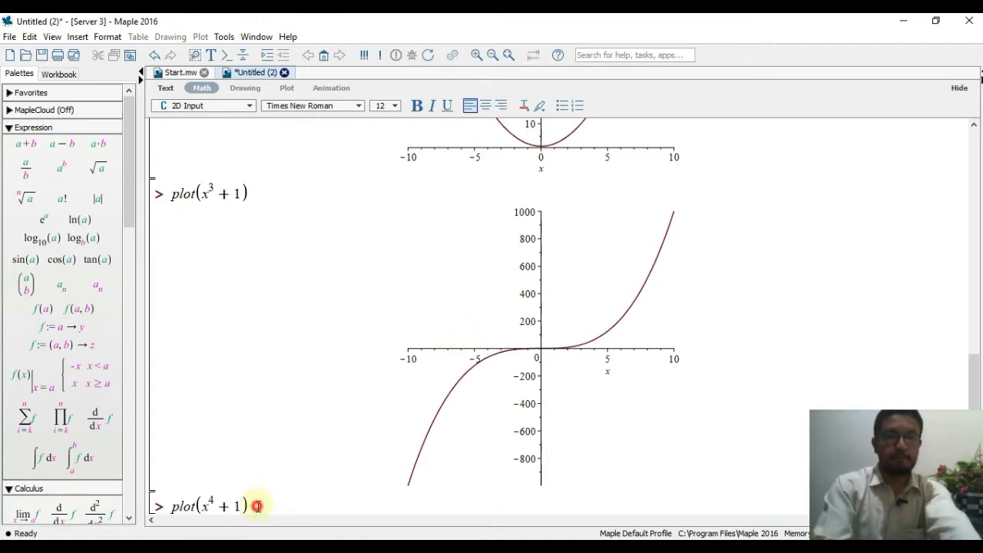
pyautogui.press('Return')
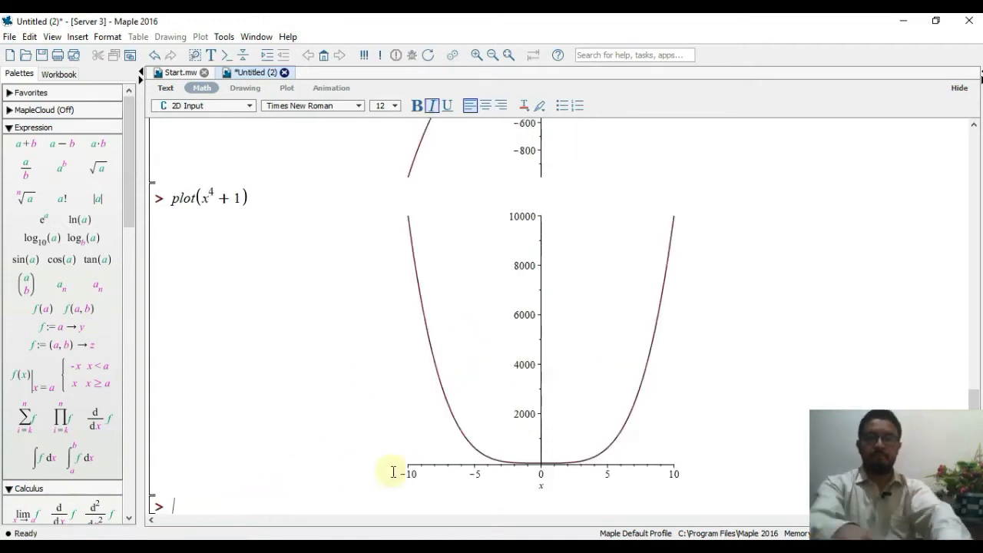
# Step: Plot sin(x) over the default range below the x^4 + 1 graph
pyautogui.write('plot(sin(x))')
pyautogui.press('Return')
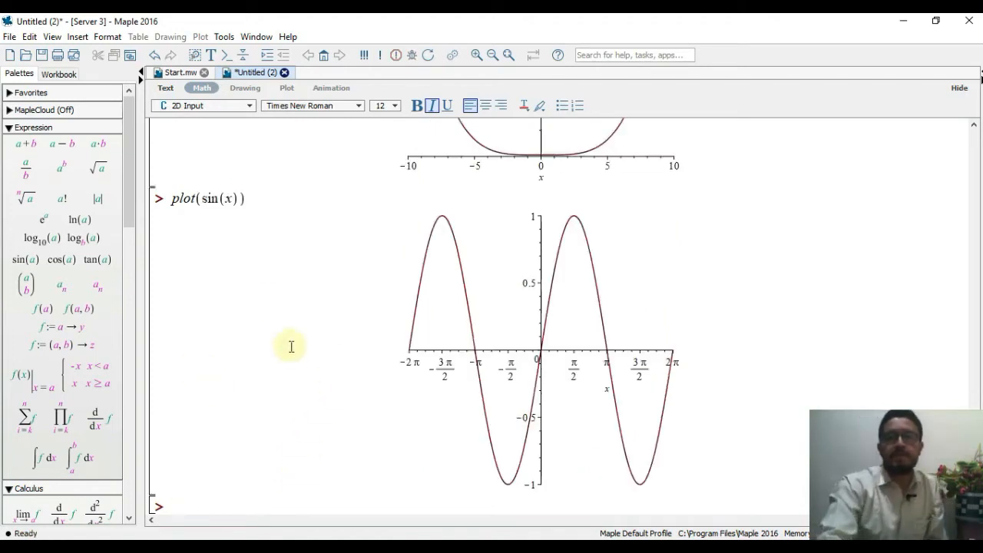
# Step: Plot x + 1 over the restricted range x = -3..3 below the sine graph
pyautogui.scroll(-5, 261, 342)
pyautogui.write('plot')
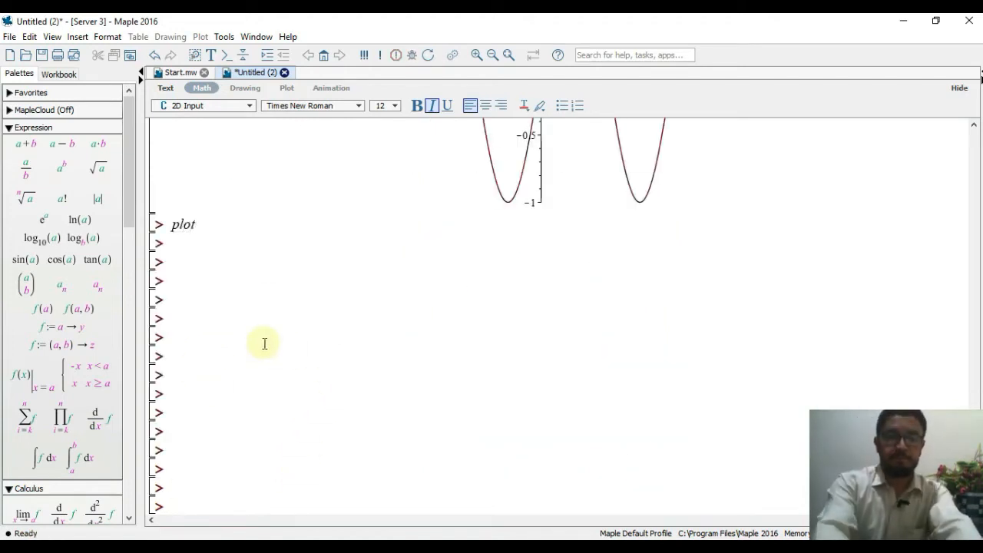
pyautogui.write('()x')
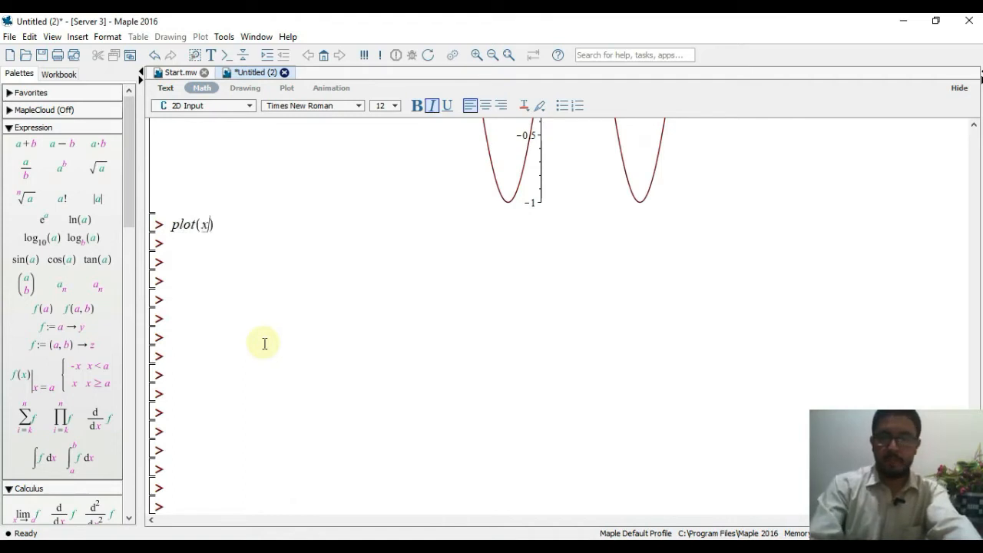
pyautogui.write('+1')
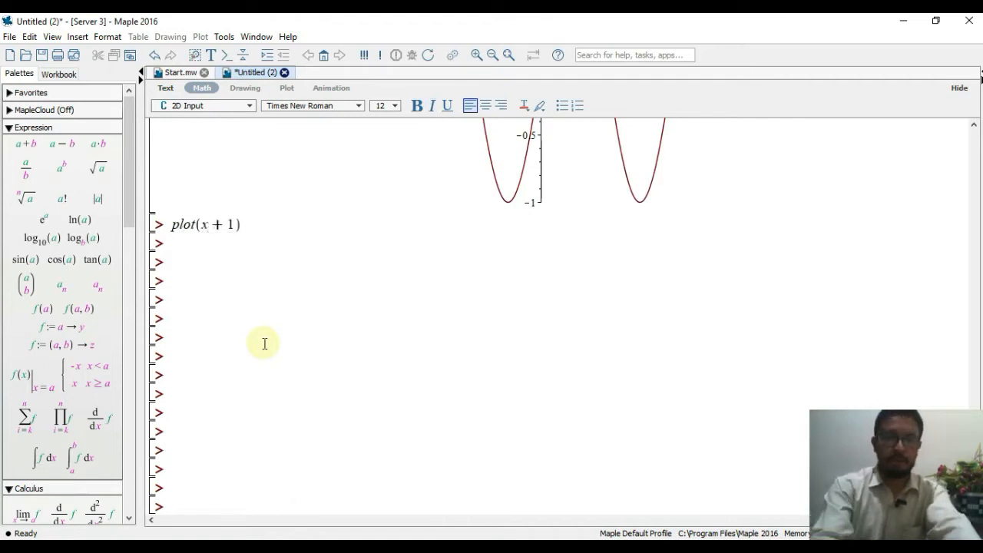
pyautogui.scroll(1, 264, 343)
pyautogui.write(', x ')
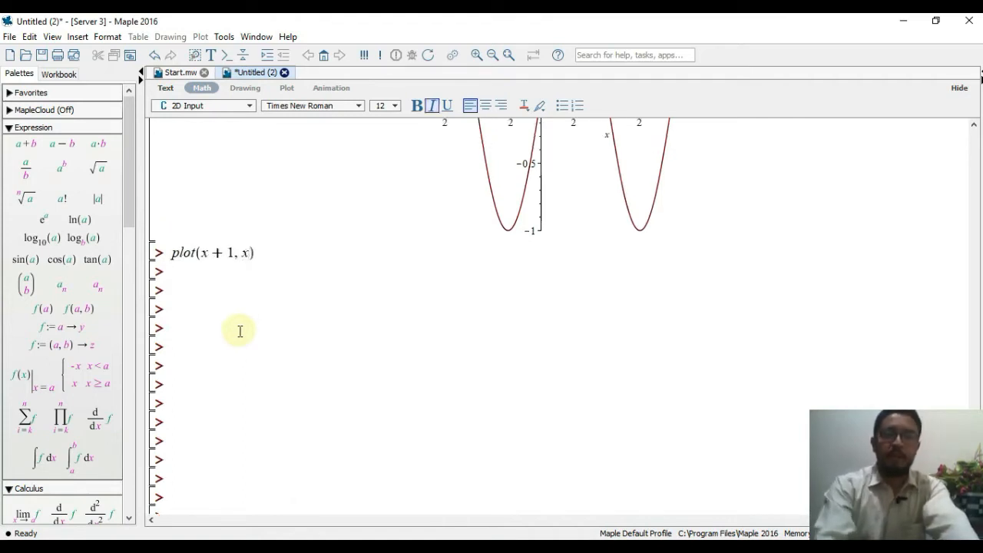
pyautogui.write('=')
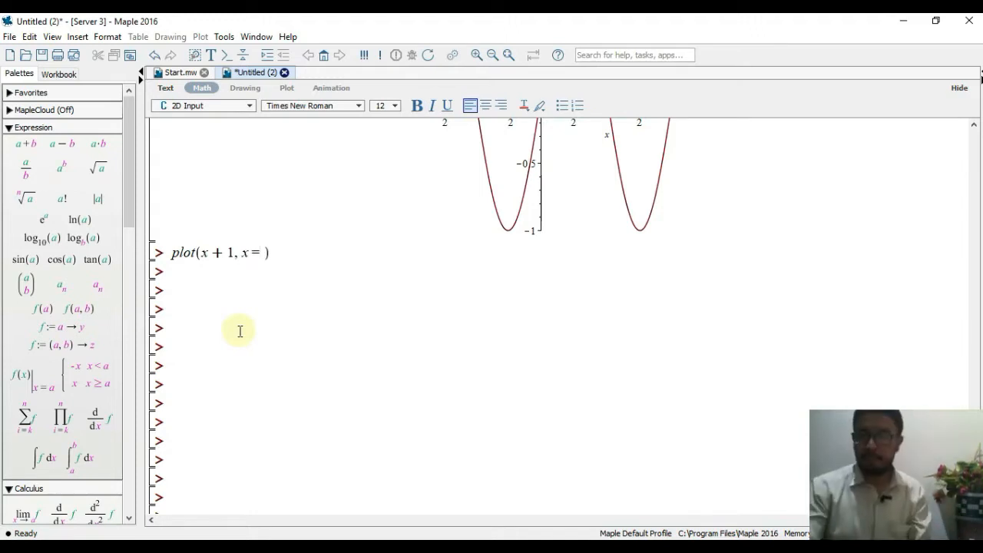
pyautogui.write('-3 ..')
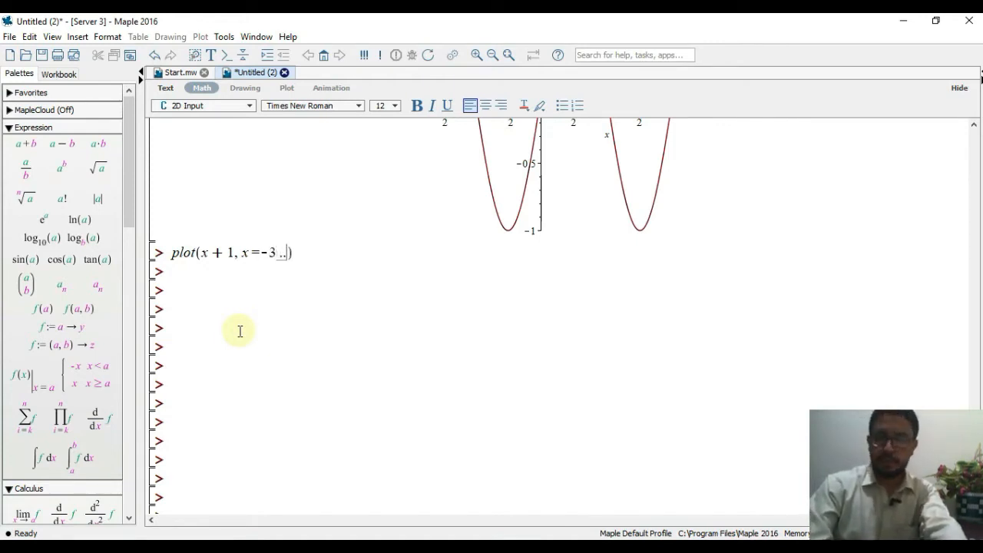
pyautogui.write('3')
pyautogui.press('Return')
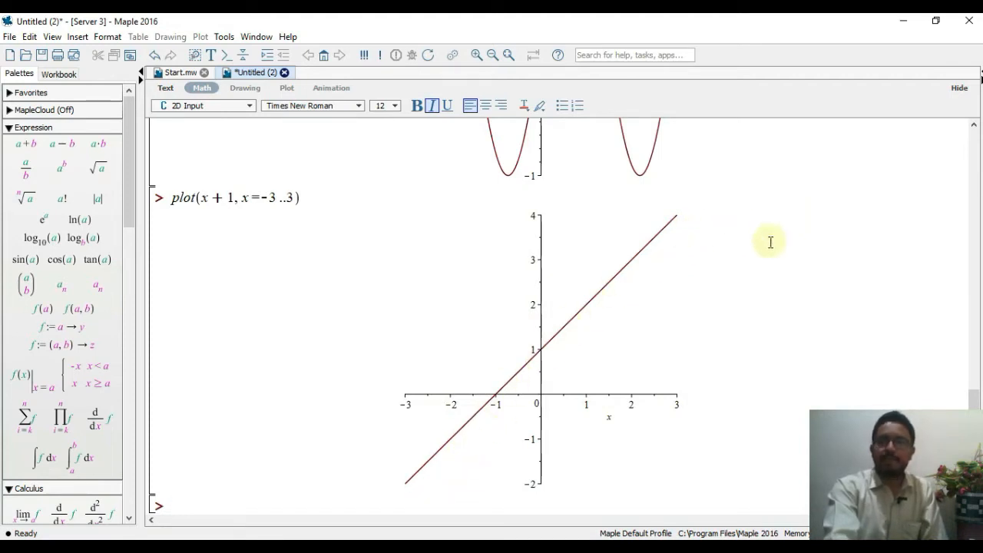
# Step: Plot x^2 + 1 over the range x = -3..3 below the restricted straight-line graph
pyautogui.scroll(12, 770, 242)
pyautogui.scroll(12, 770, 241)
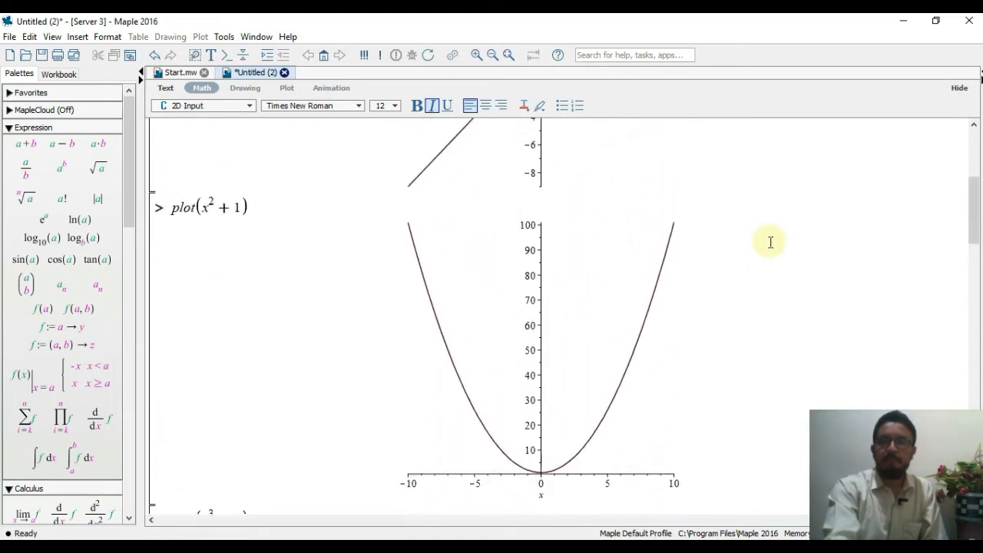
pyautogui.scroll(8, 770, 242)
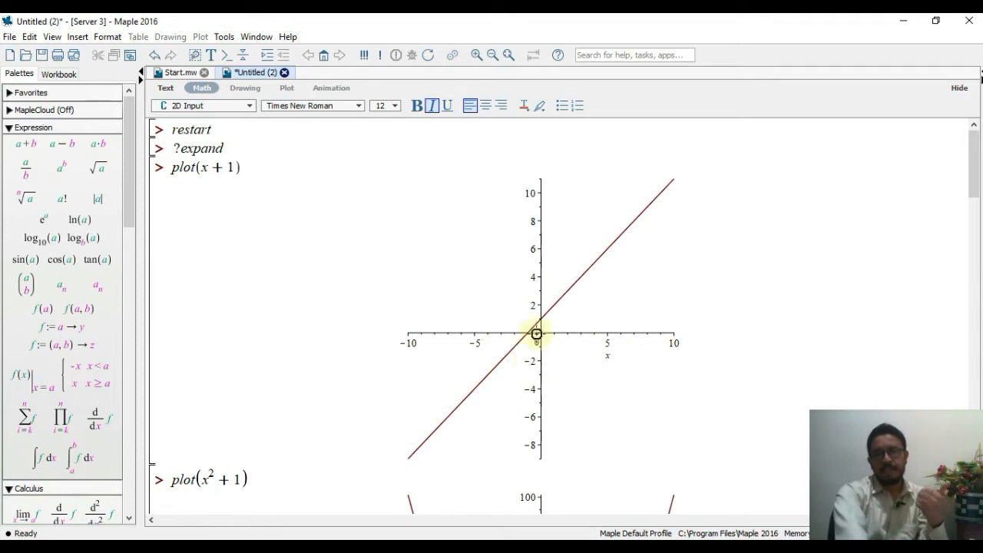
pyautogui.scroll(-3, 572, 333)
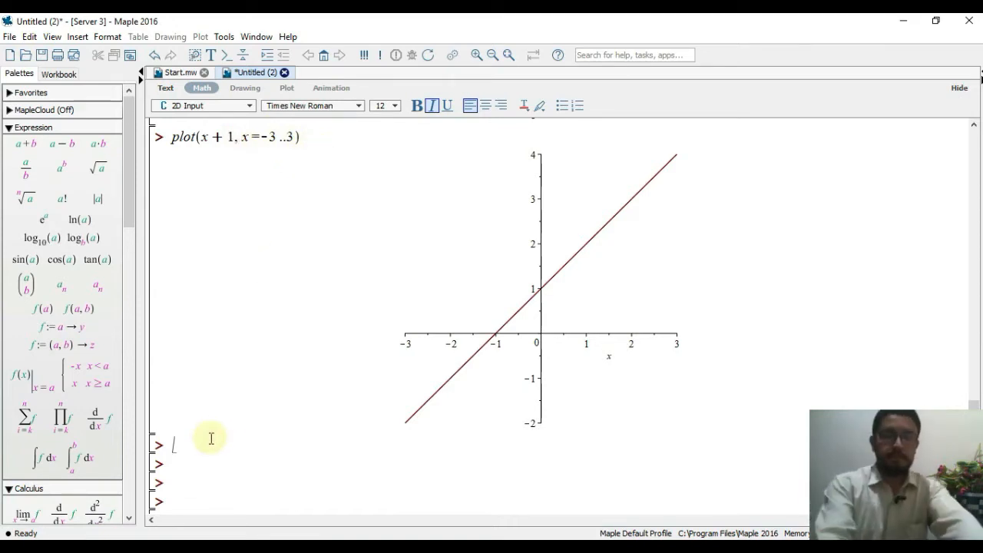
pyautogui.write('plot(')
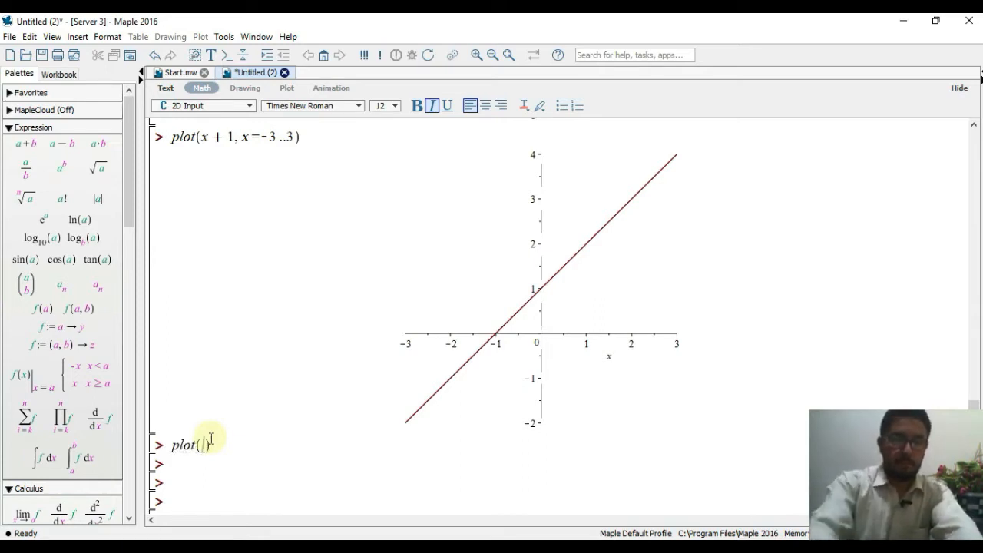
pyautogui.write('x^')
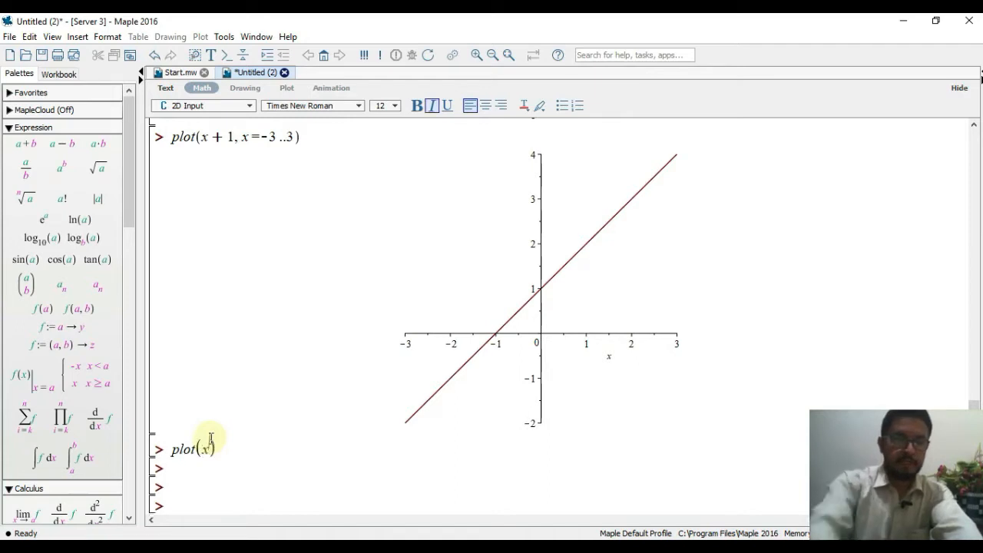
pyautogui.write('2')
pyautogui.press('Right')
pyautogui.write('+ ')
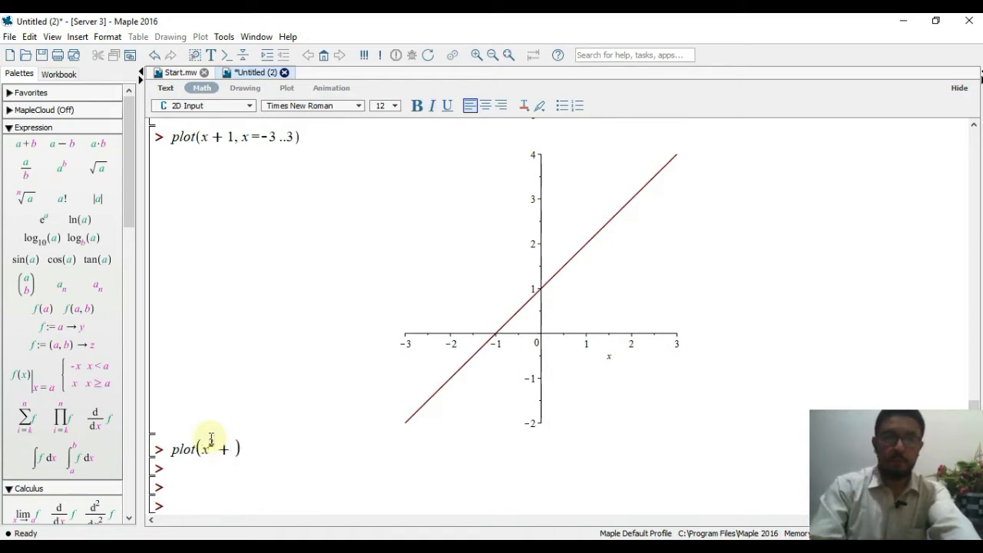
pyautogui.write('1, -3 ..3')
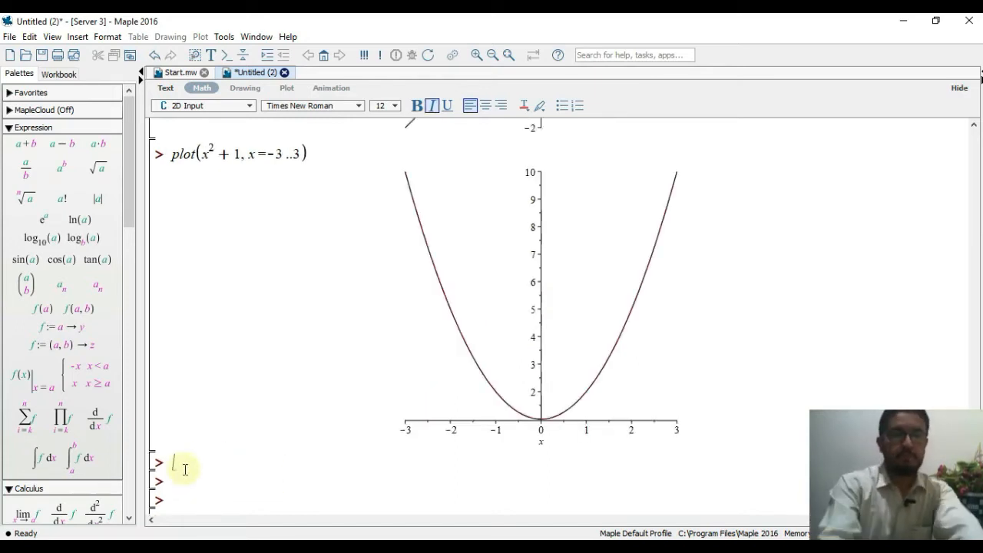
# Step: Plot x^3 + 1 over the range x = -5..5 below the restricted parabola graph
pyautogui.write('plot(')
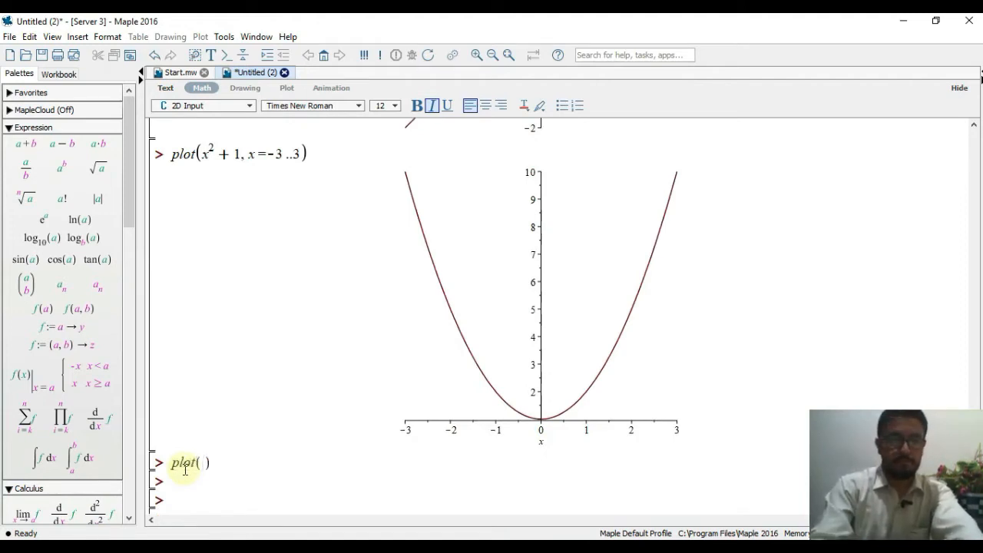
pyautogui.write('x^3')
pyautogui.press('Right')
pyautogui.write('+ 1, x = ')
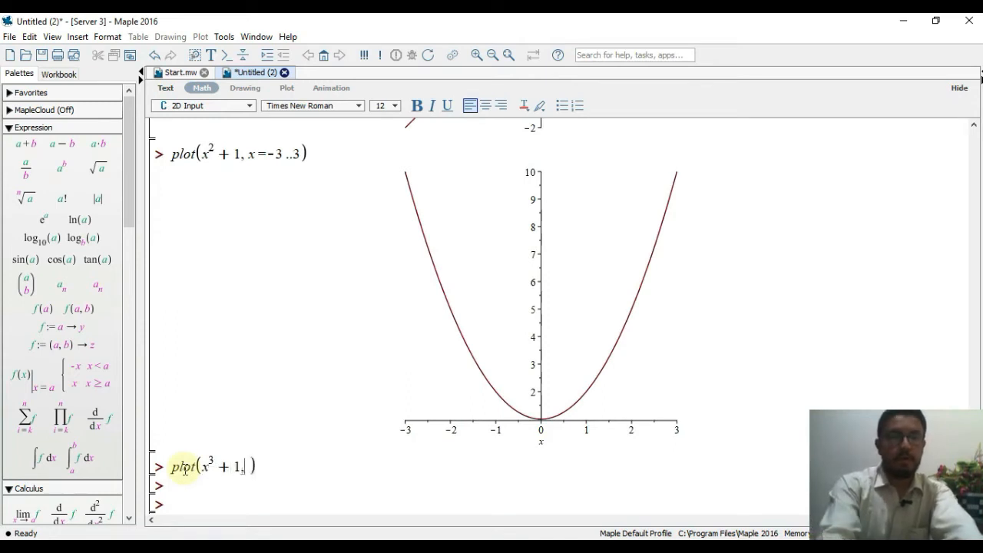
pyautogui.write('-5 ..5')
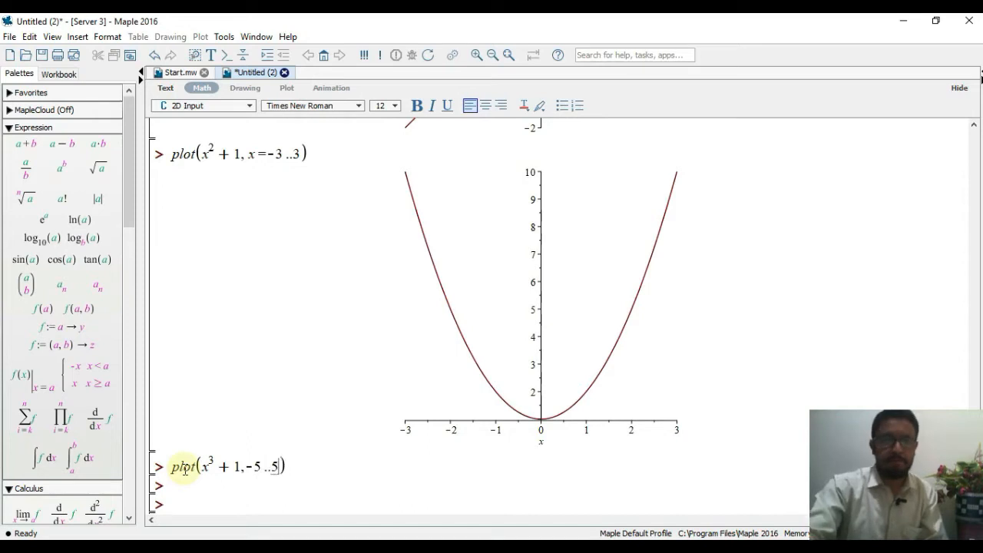
pyautogui.scroll(-3, 312, 468)
pyautogui.click(247, 269)
pyautogui.write('x=')
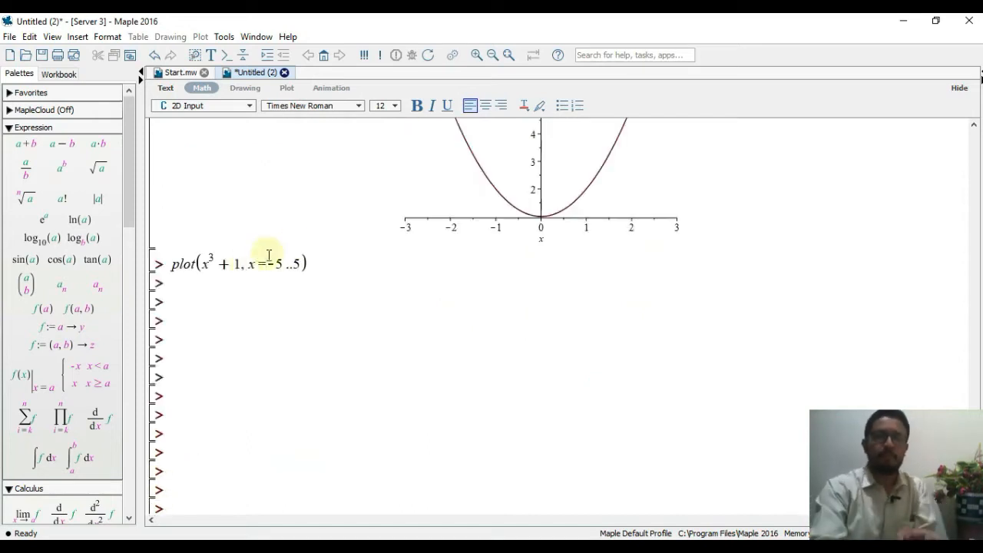
pyautogui.click(324, 257)
pyautogui.press('Return')
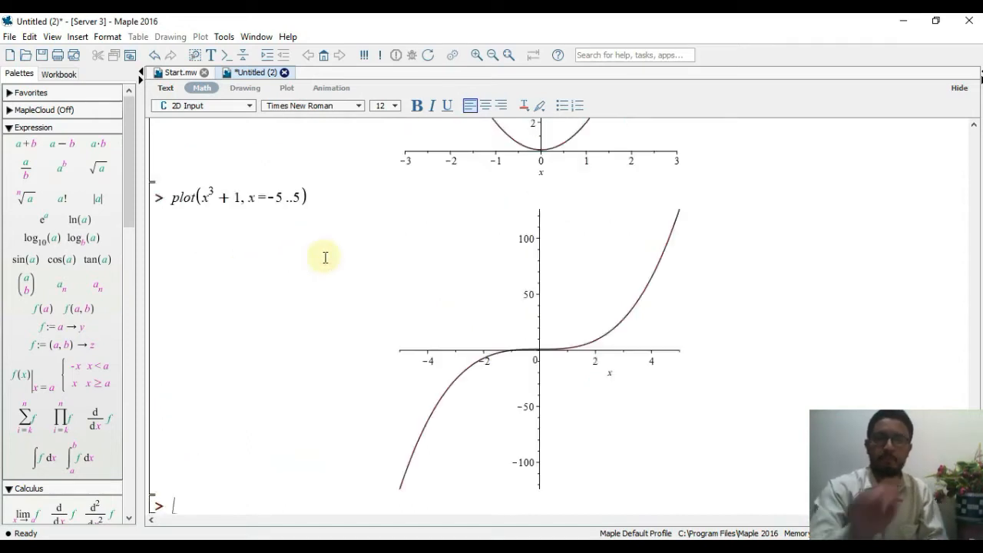
# Step: Plot tan(x) over the range x = -2 Pi..2 Pi below the x^3 + 1 graph
pyautogui.write('plot()')
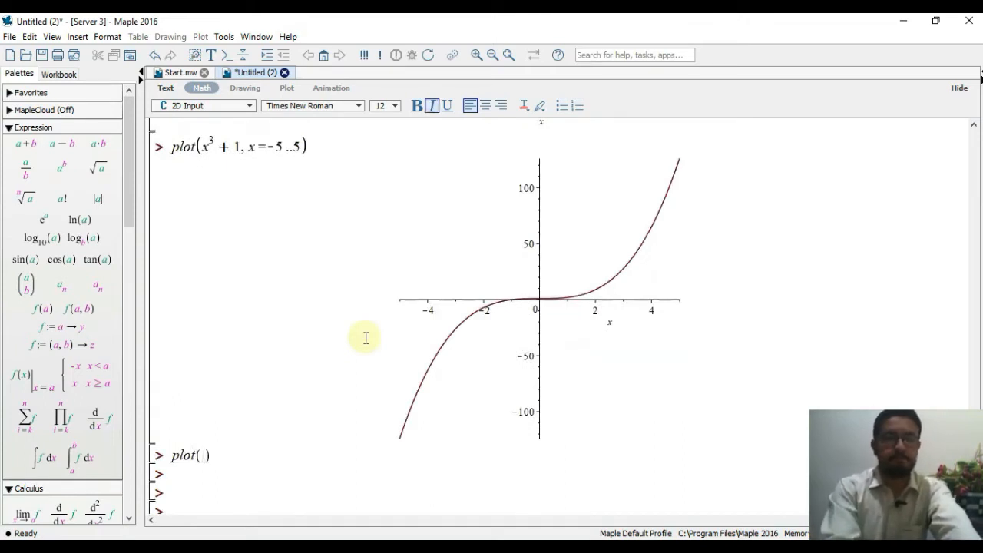
pyautogui.write('tan()')
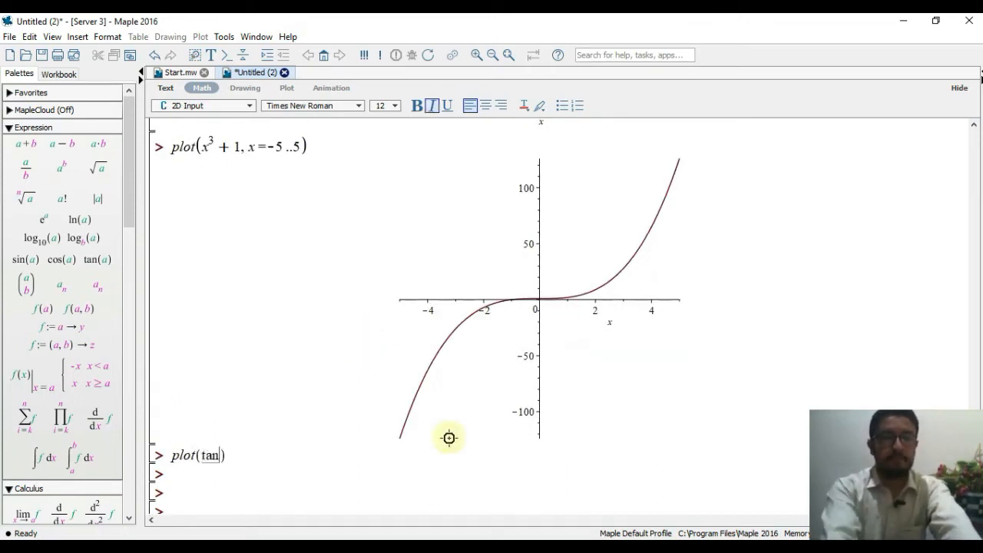
pyautogui.write('x')
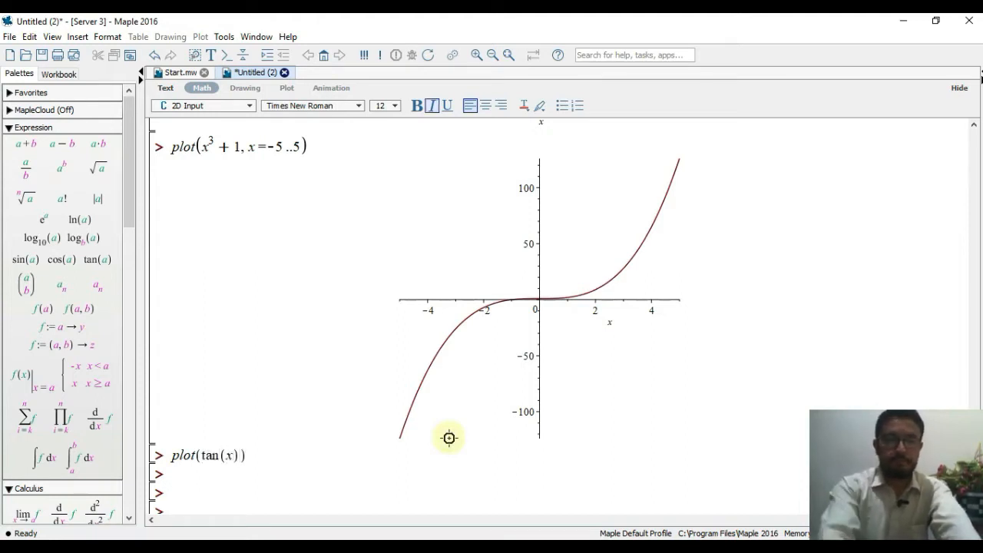
pyautogui.press('Right')
pyautogui.write(', x =')
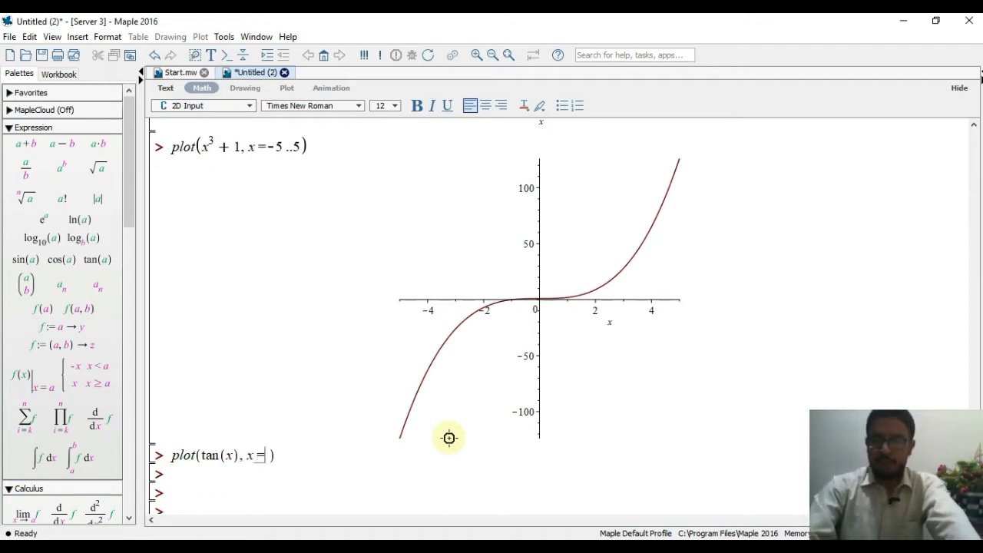
pyautogui.write('-2 Pi ')
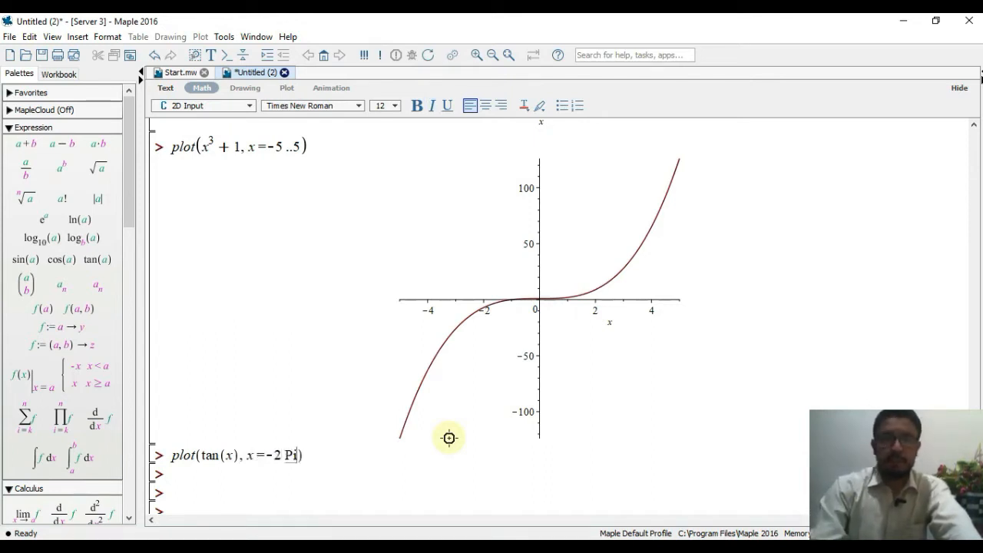
pyautogui.write('..2 Pi')
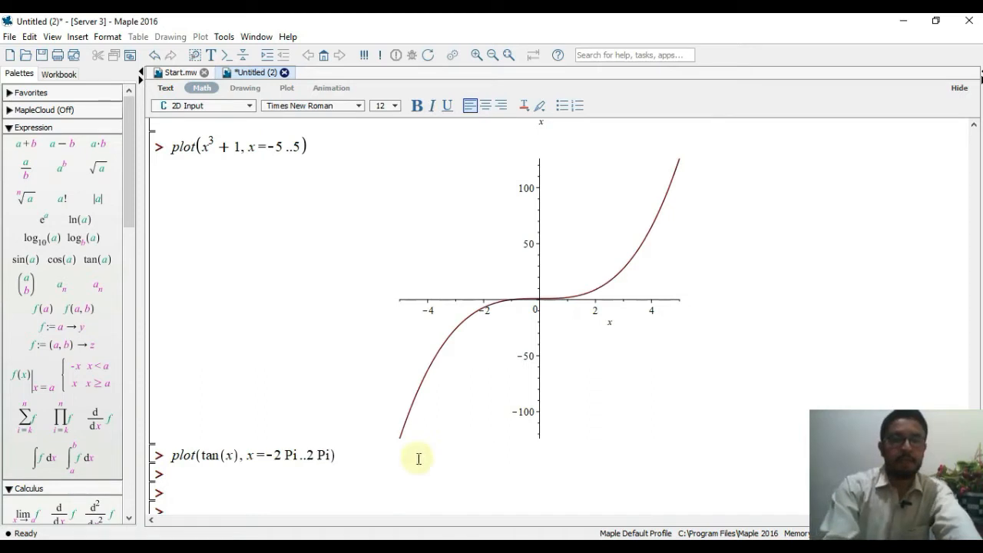
pyautogui.click(343, 457)
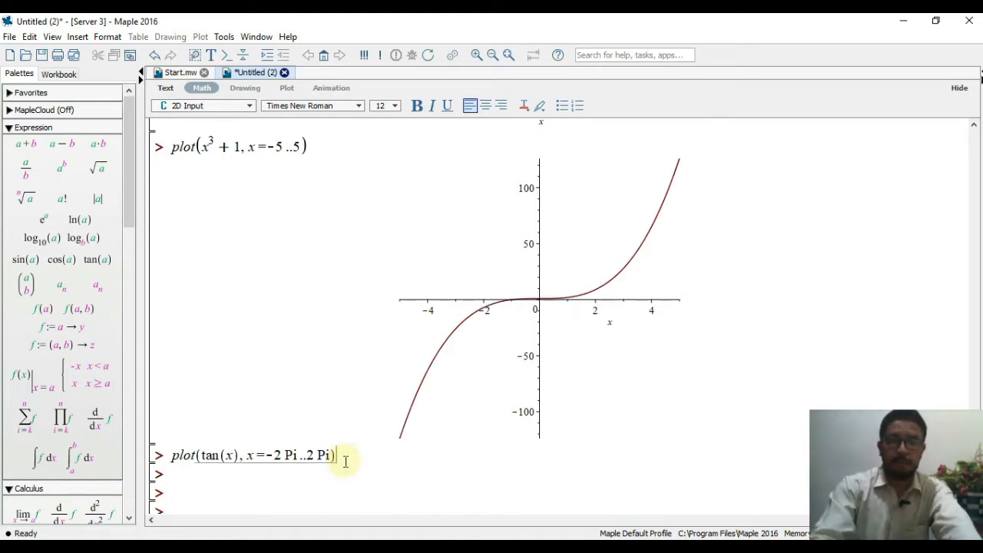
pyautogui.press('Return')
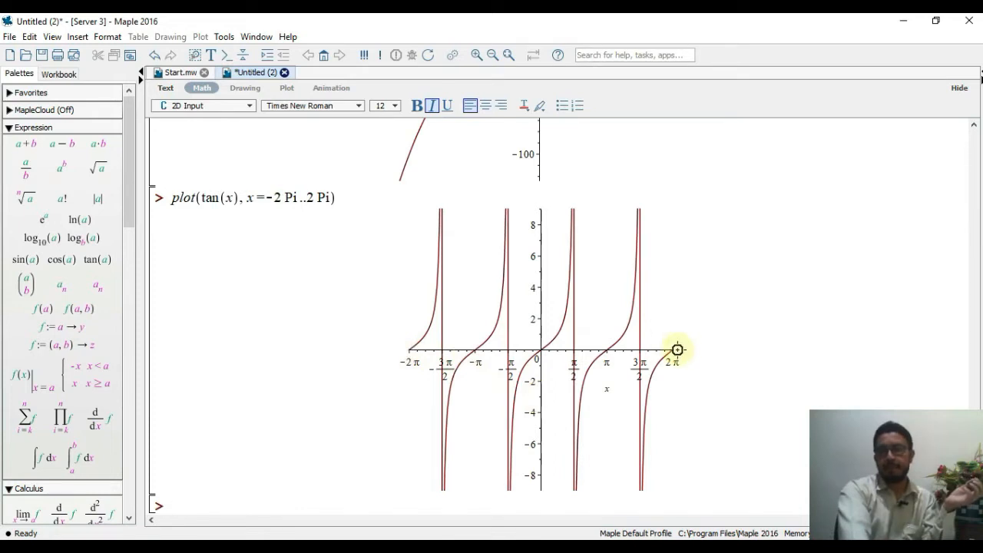
# Step: Correct the last word of the multiple-plots heading so it reads "Multiple plots on the same plane"
pyautogui.scroll(-5, 180, 325)
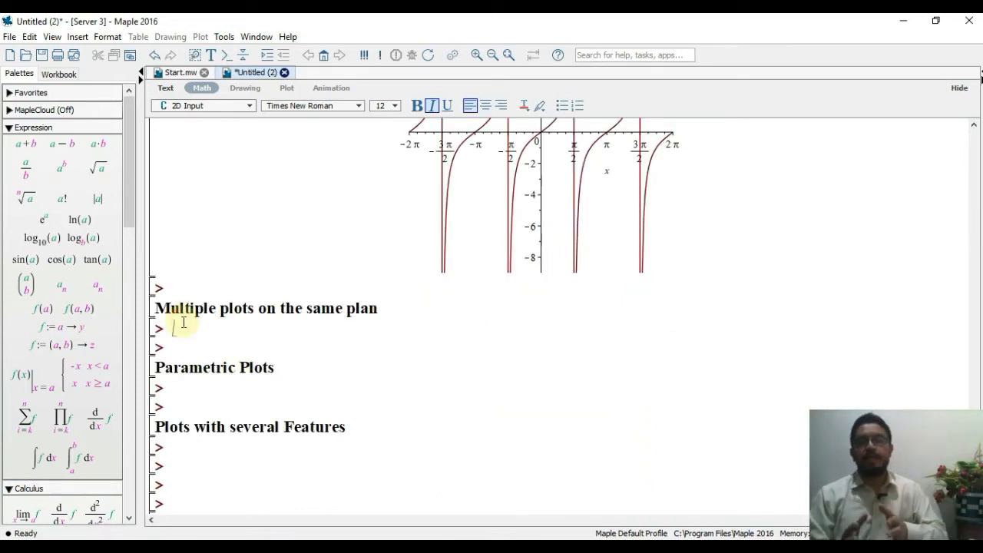
pyautogui.click(381, 308)
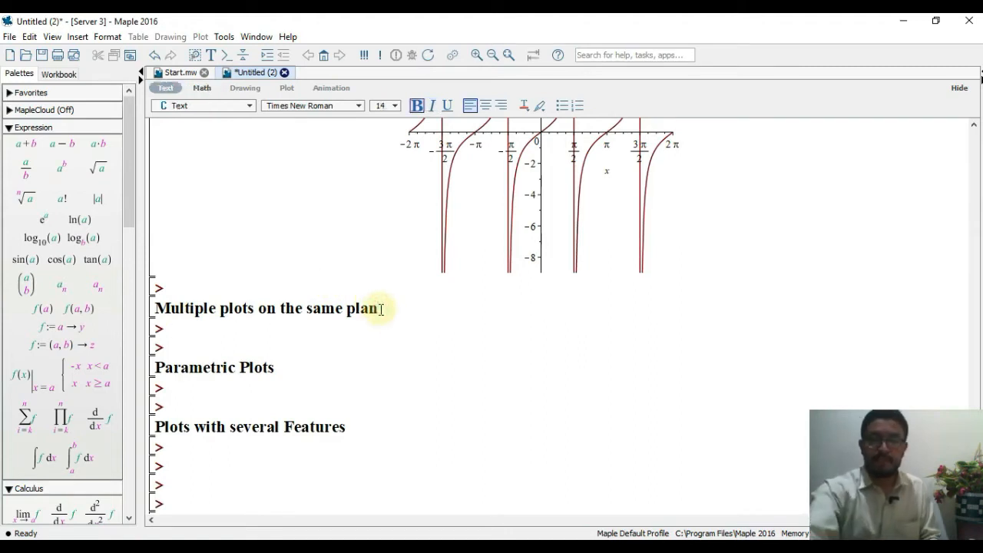
pyautogui.write('e')
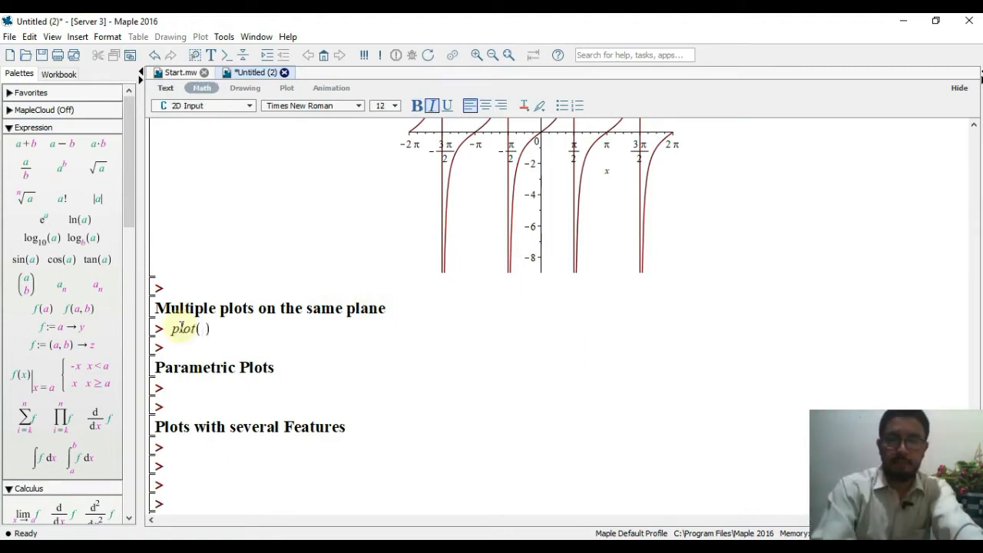
# Step: Plot x + 1, sin(x) and ln(x) together over x = -5..5 under the "Multiple plots on the same plane" heading
pyautogui.write('{')
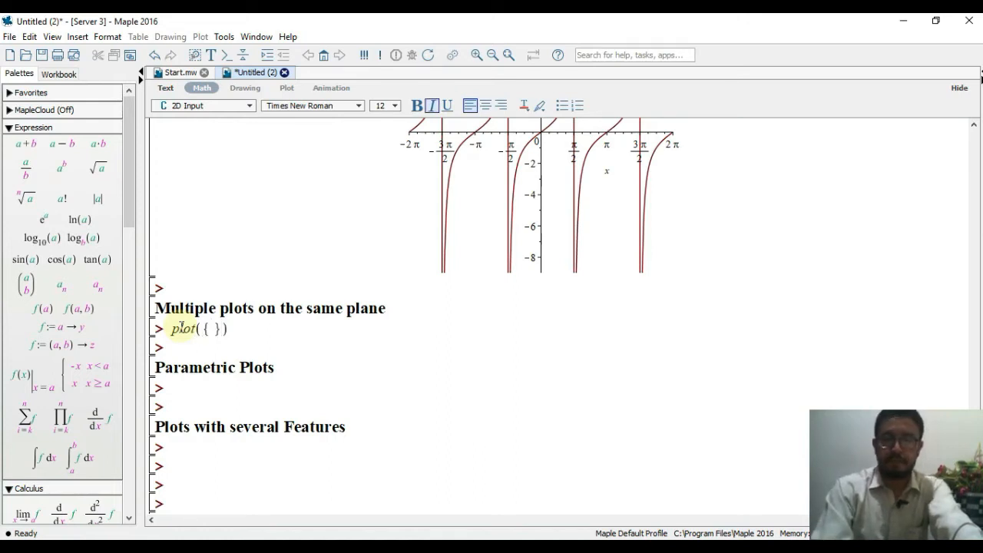
pyautogui.press('Left')
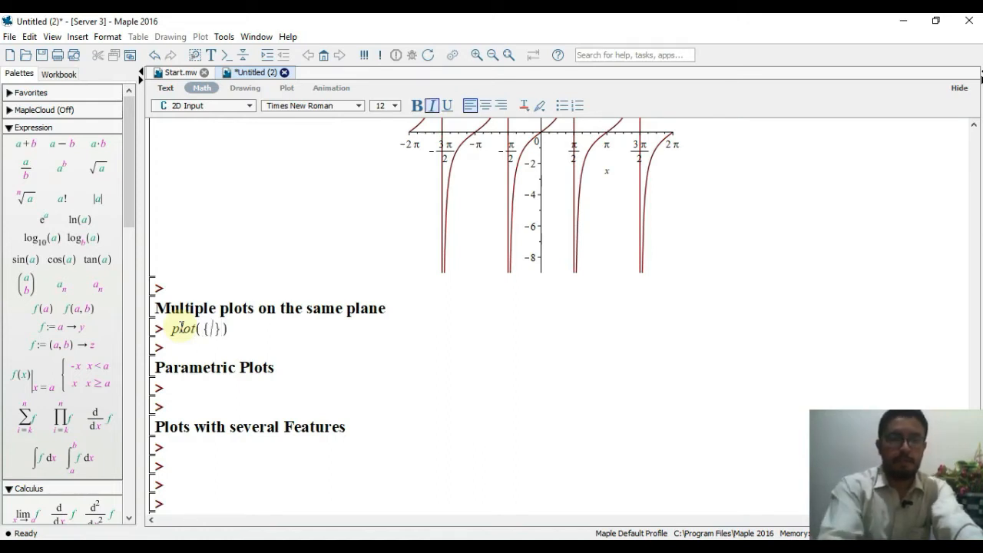
pyautogui.write('t')
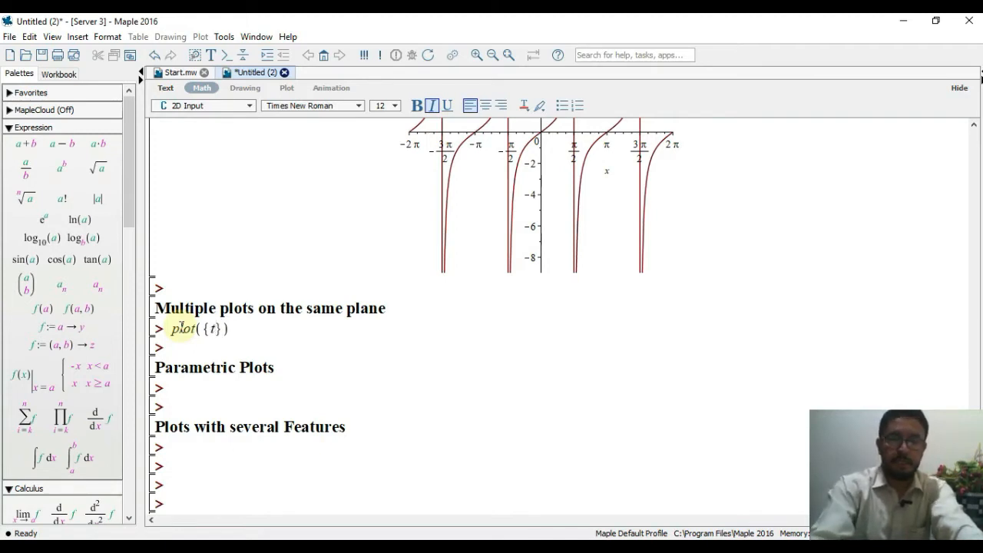
pyautogui.press('BackSpace')
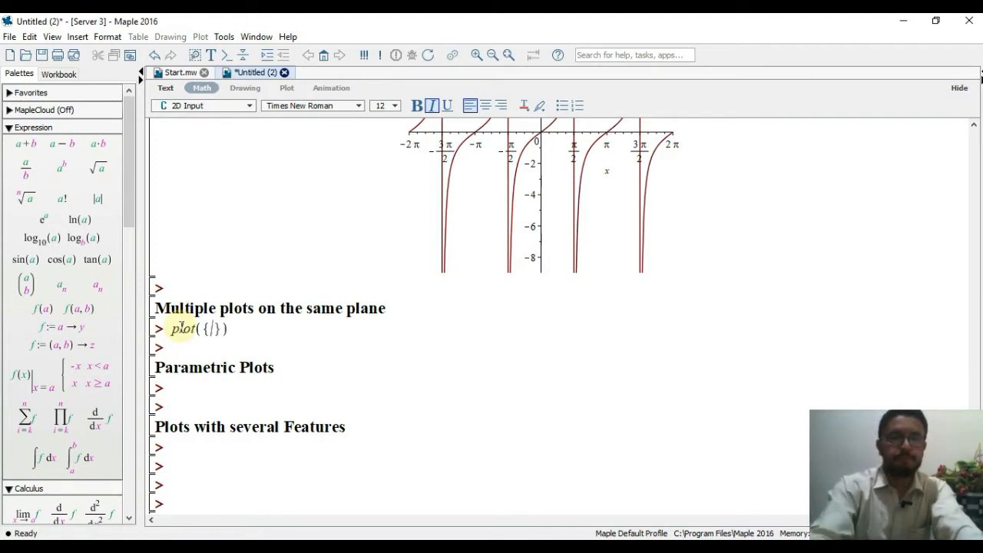
pyautogui.write('x + 1, sin(')
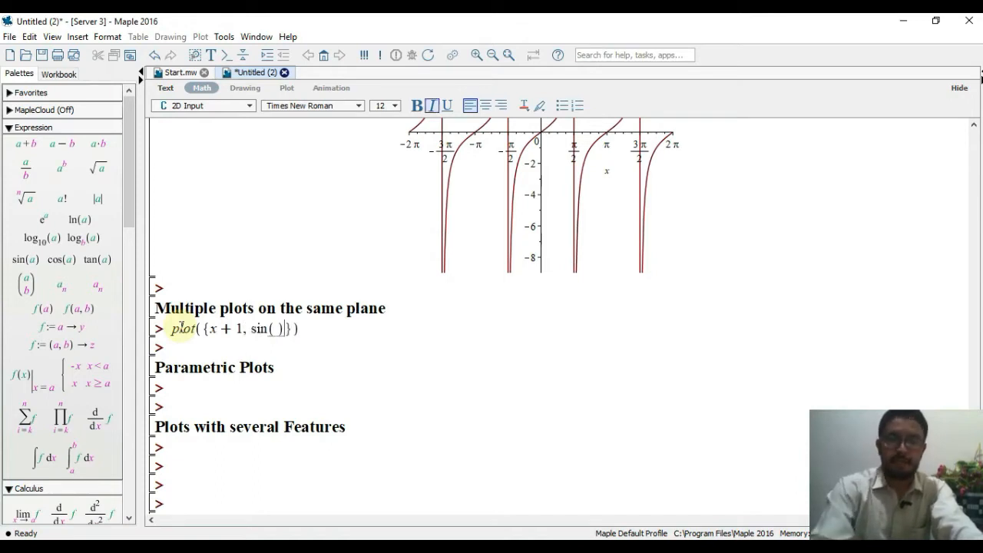
pyautogui.write('x')
pyautogui.press('Right')
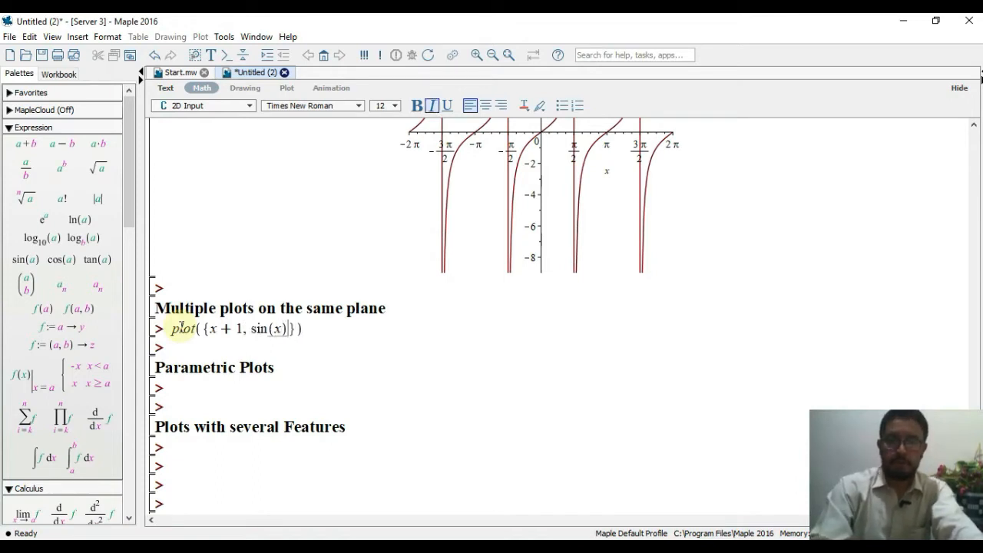
pyautogui.write(', ln')
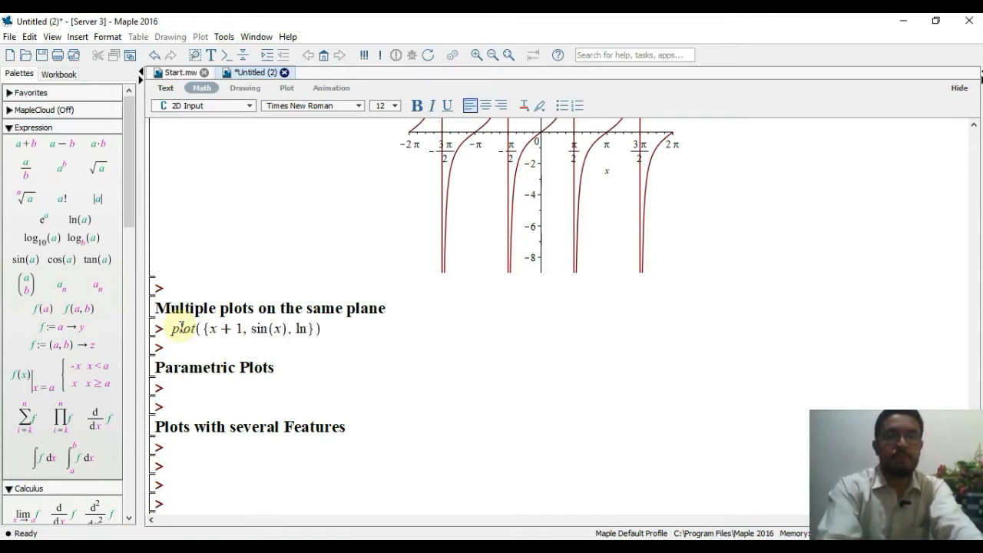
pyautogui.write('(x')
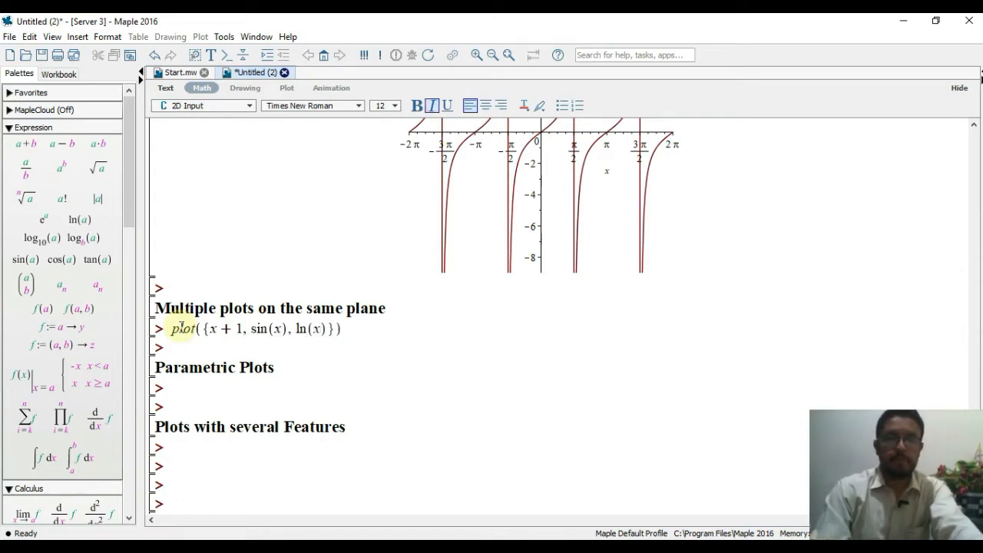
pyautogui.press('Return')
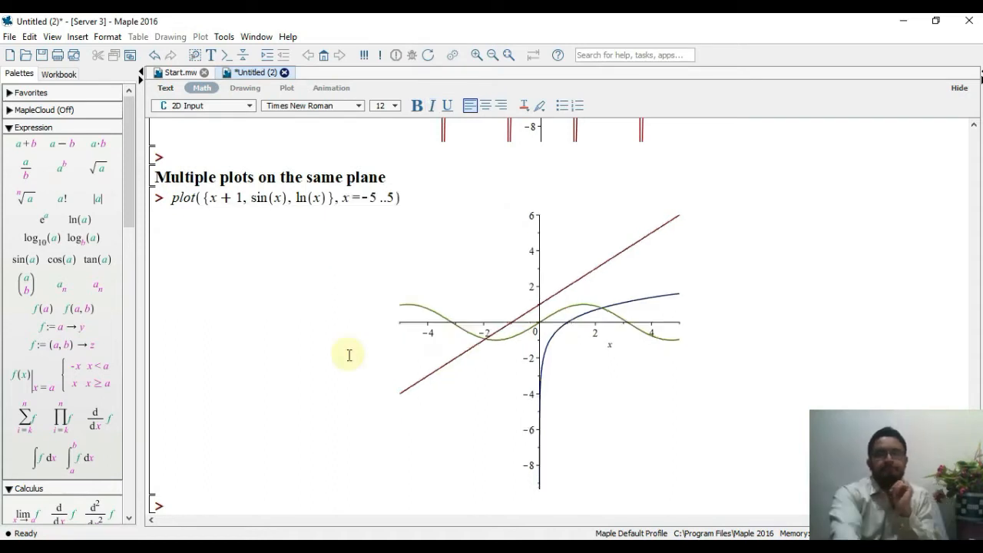
# Step: Change the range of the combined x + 1, sin(x) and ln(x) plot to x = -Pi..Pi and redraw it
pyautogui.scroll(-2, 348, 355)
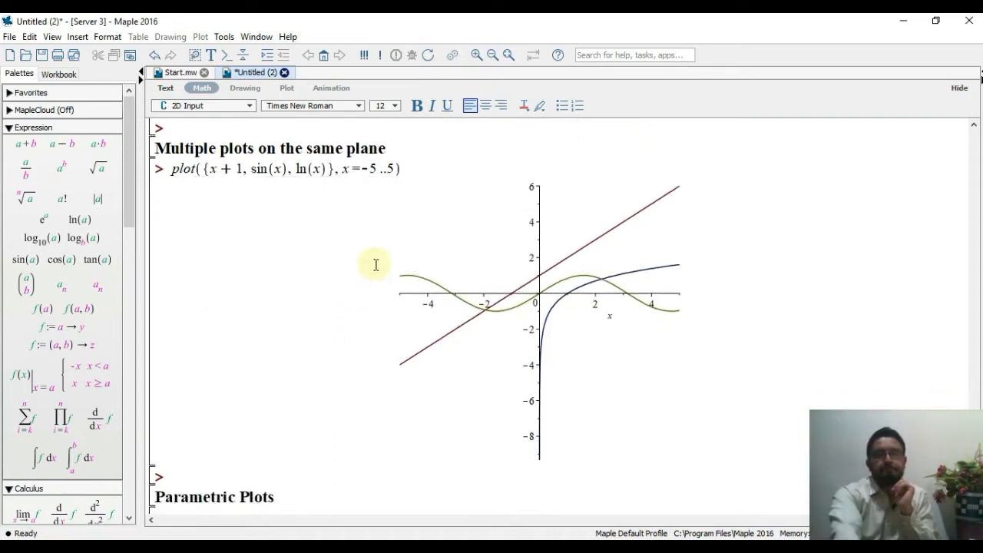
pyautogui.scroll(2, 432, 279)
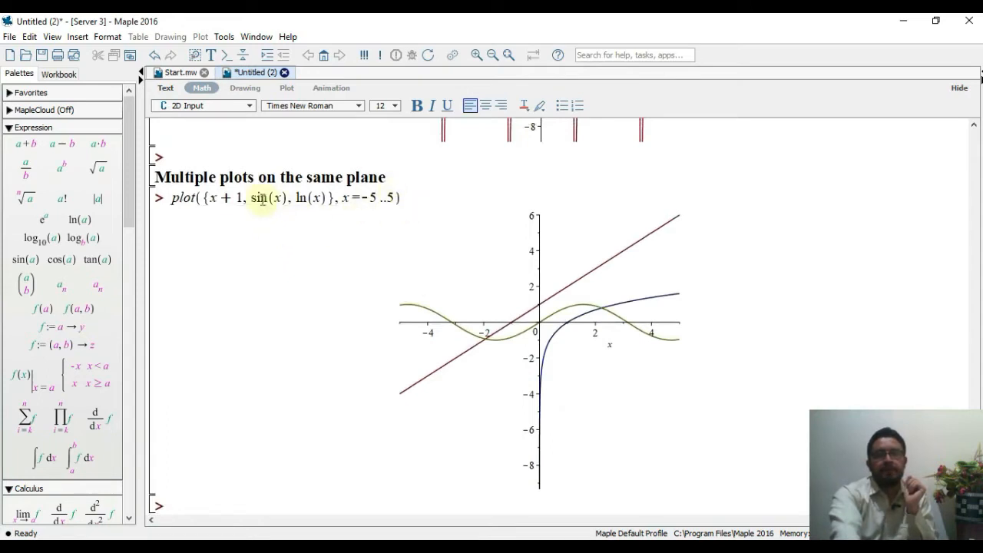
pyautogui.click(374, 198)
pyautogui.press('Delete')
pyautogui.press('Delete')
pyautogui.press('Delete')
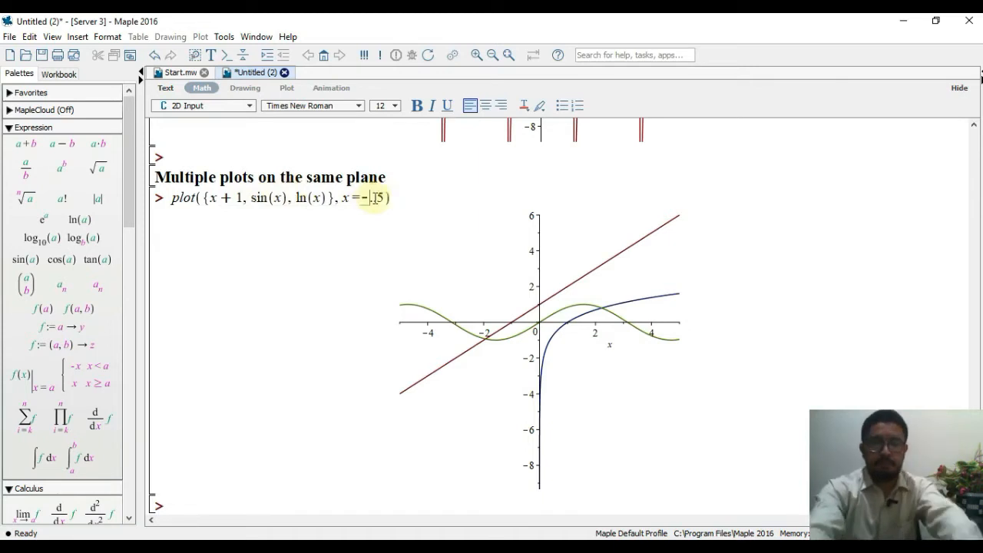
pyautogui.write('..')
pyautogui.press('Left')
pyautogui.press('Left')
pyautogui.write('Pi')
pyautogui.click(401, 198)
pyautogui.press('BackSpace')
pyautogui.write('Pi')
pyautogui.click(415, 198)
pyautogui.press('Return')
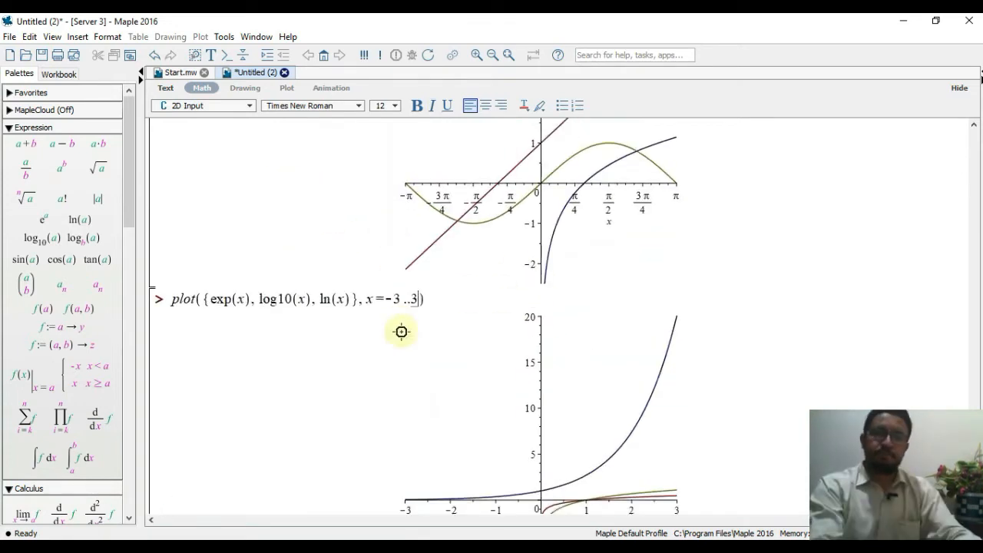
# Step: Start a plot command under the "Parametric Plots" heading with a bracketed list holding the components t^2 and t^3
pyautogui.scroll(5, 401, 331)
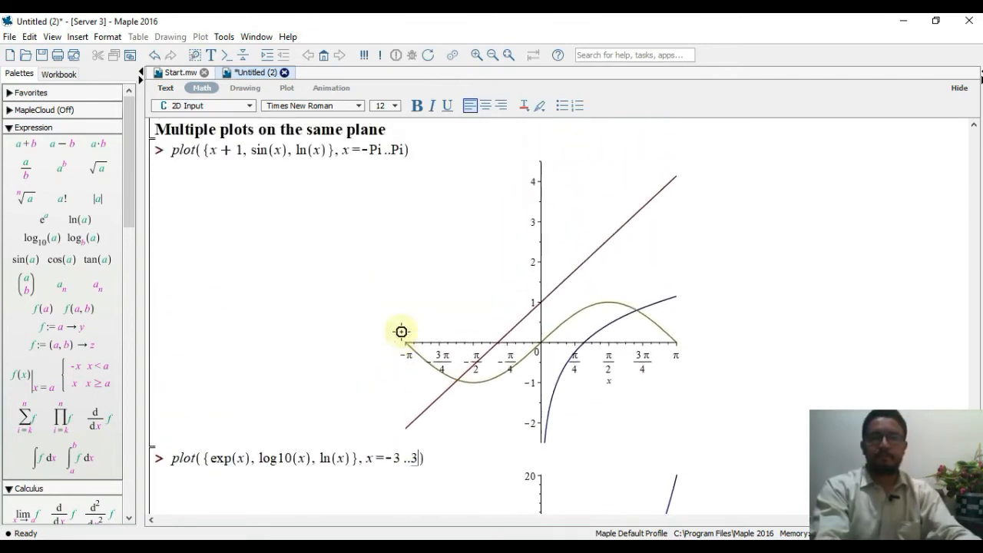
pyautogui.scroll(-1, 401, 331)
pyautogui.scroll(-5, 401, 331)
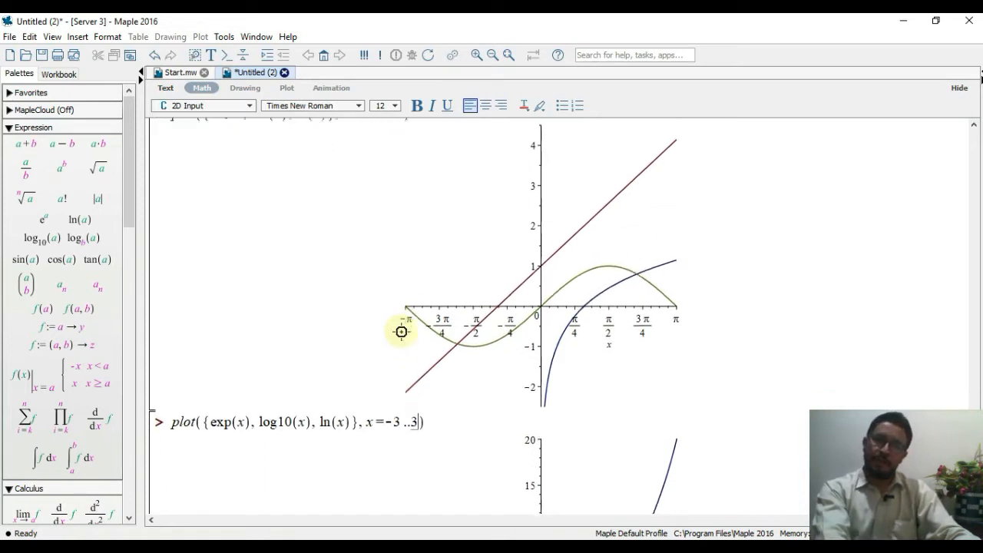
pyautogui.scroll(-5, 401, 332)
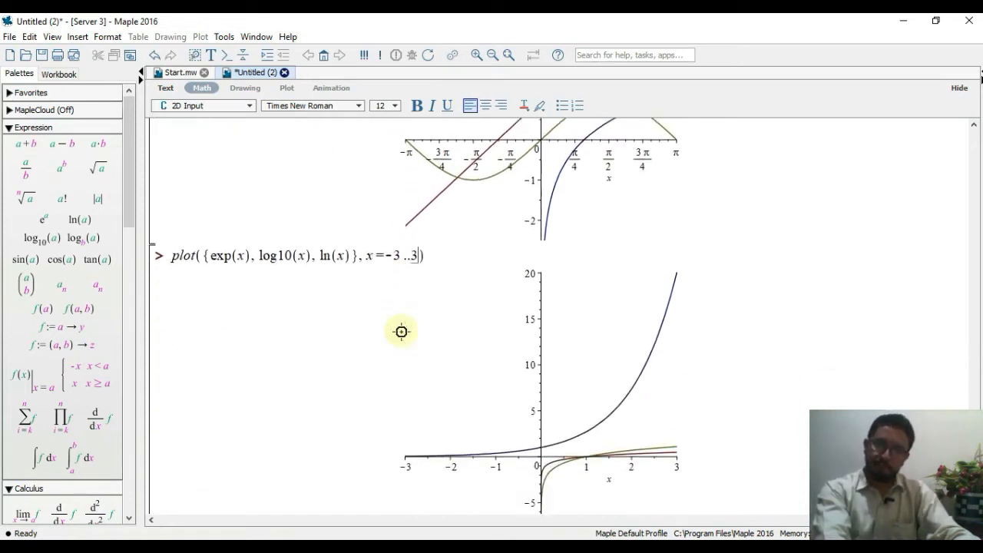
pyautogui.scroll(-3, 401, 332)
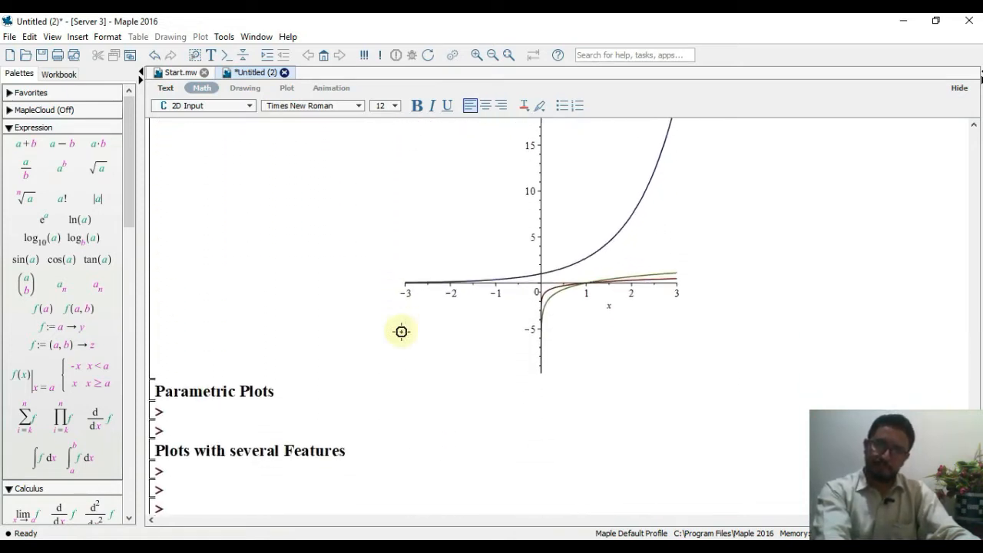
pyautogui.click(190, 335)
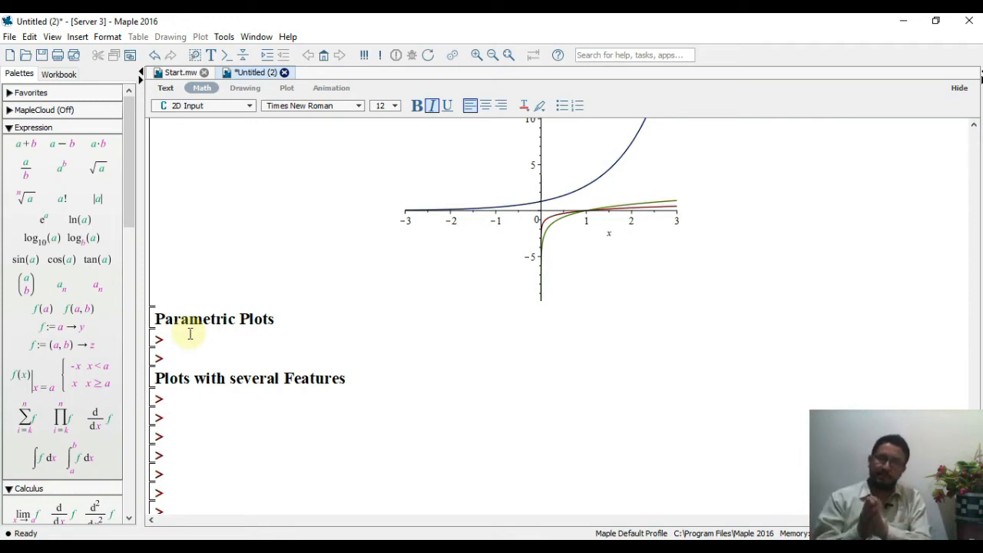
pyautogui.write('plot')
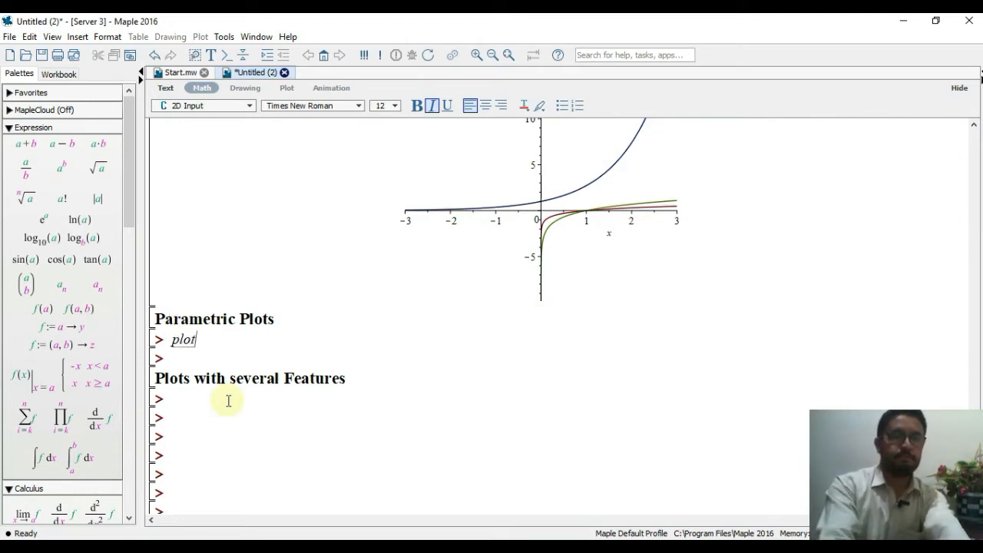
pyautogui.write('(')
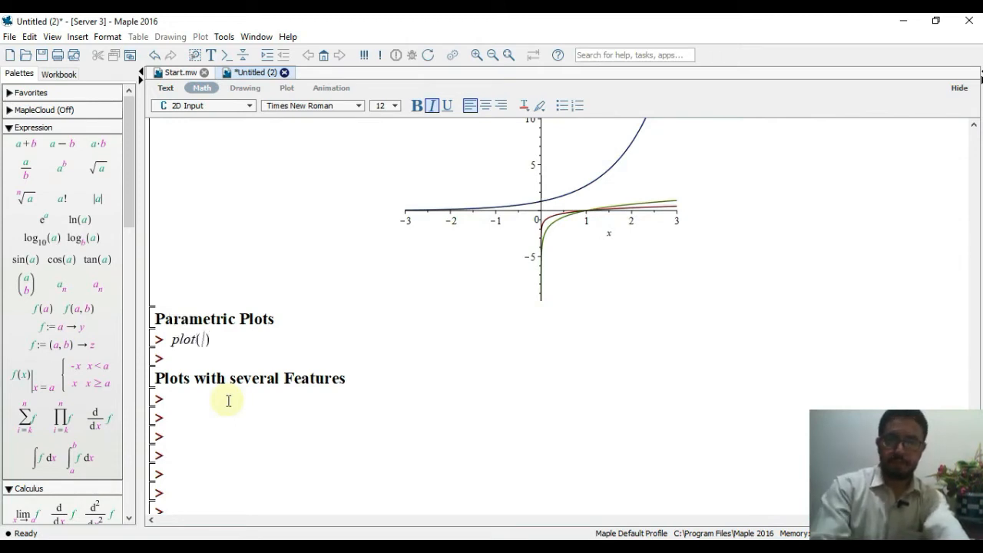
pyautogui.write('[')
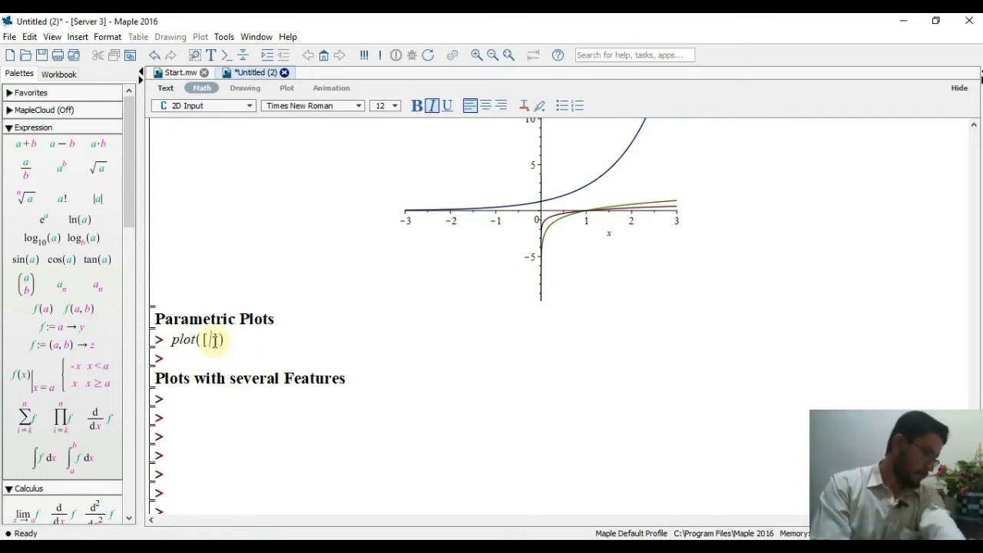
pyautogui.write('r')
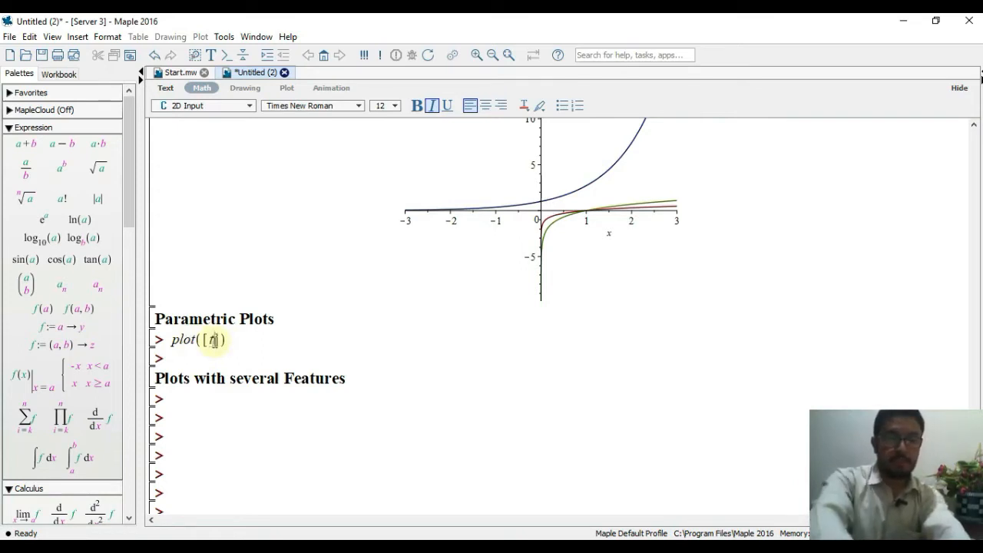
pyautogui.write('^2')
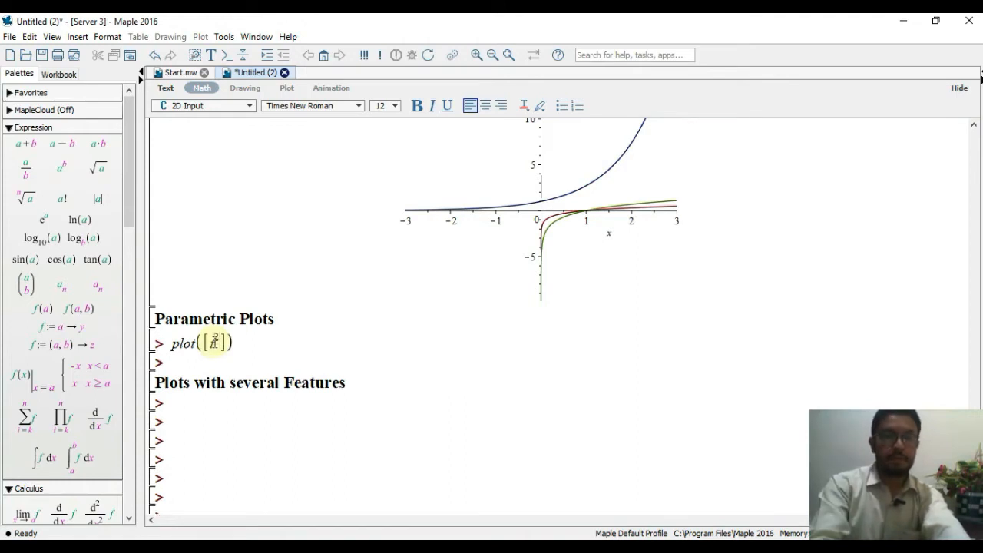
pyautogui.press('Right')
pyautogui.write(', ')
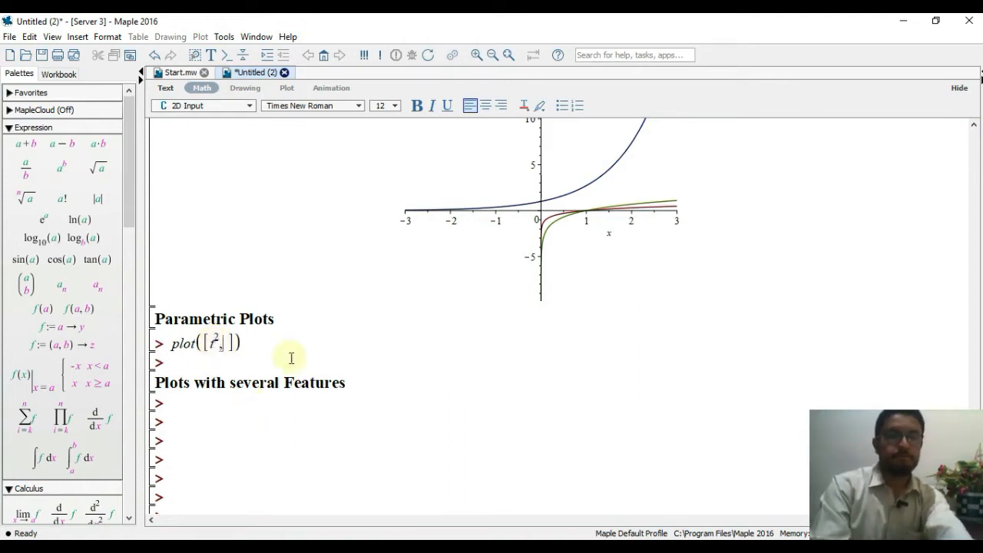
pyautogui.write('t^3')
pyautogui.press('Right')
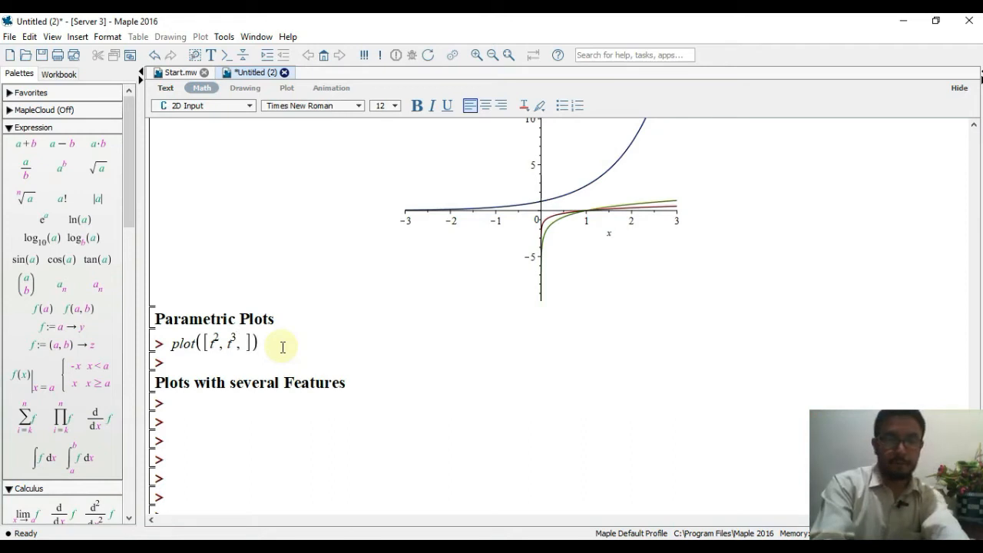
# Step: Complete the parametric list with the range t = -5..5 and draw the curve
pyautogui.write('t=')
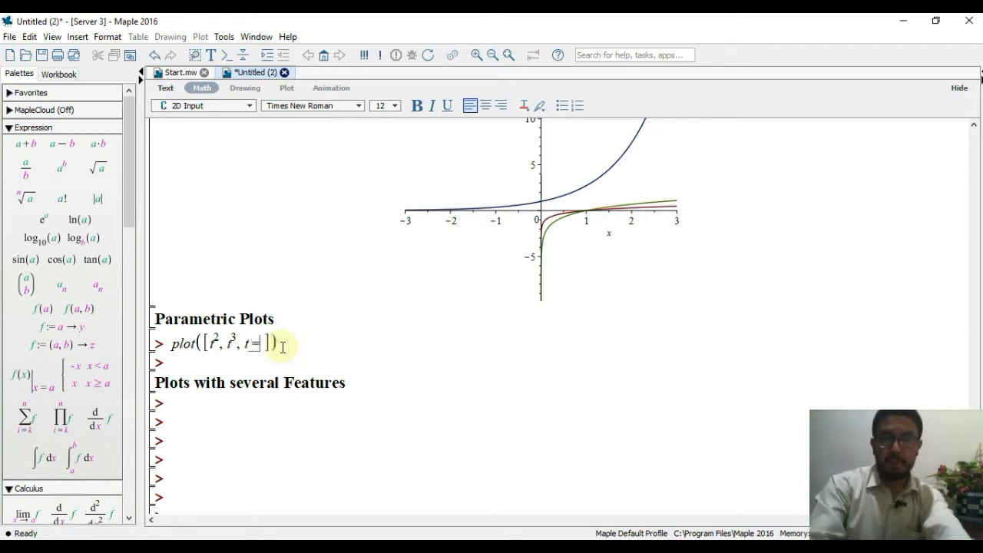
pyautogui.write('-5..')
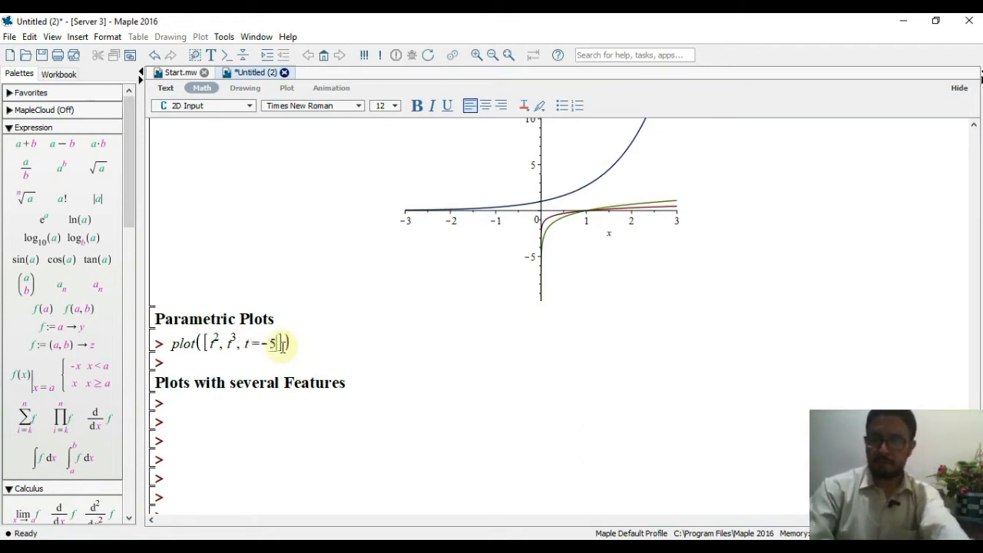
pyautogui.write('5')
pyautogui.write('5')
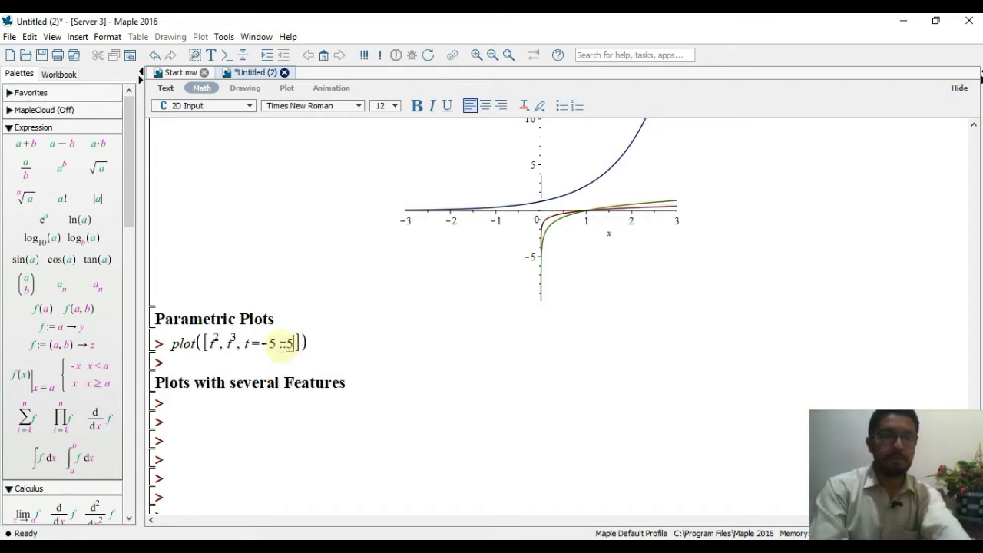
pyautogui.click(321, 341)
pyautogui.click(301, 341)
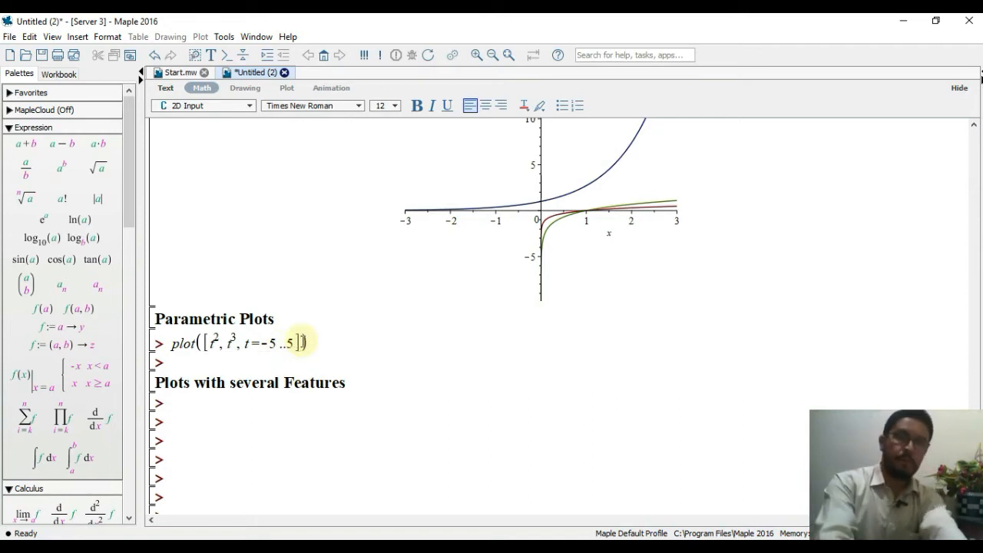
pyautogui.click(319, 340)
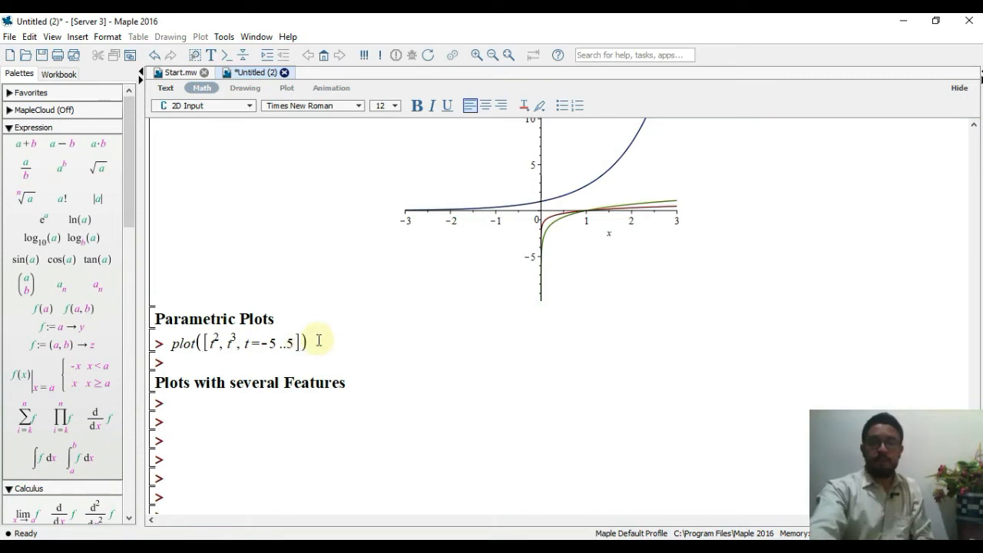
pyautogui.press('Return')
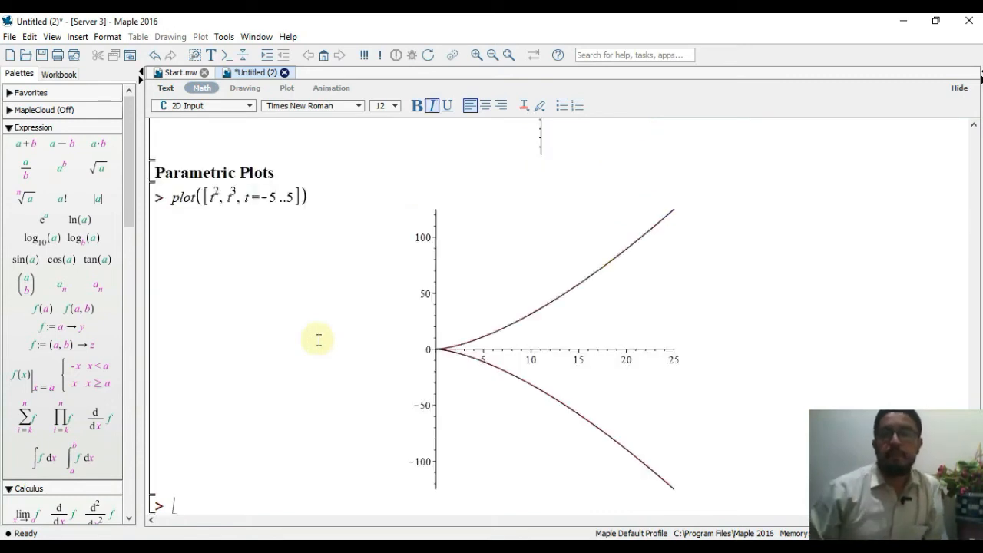
# Step: Plot the parametric curve [cos(t), sin(t), t = 0..2 Pi] below the t^2, t^3 graph
pyautogui.write('plot')
pyautogui.write('([cos(t), sin(t), t = 0 ..2 Pi')
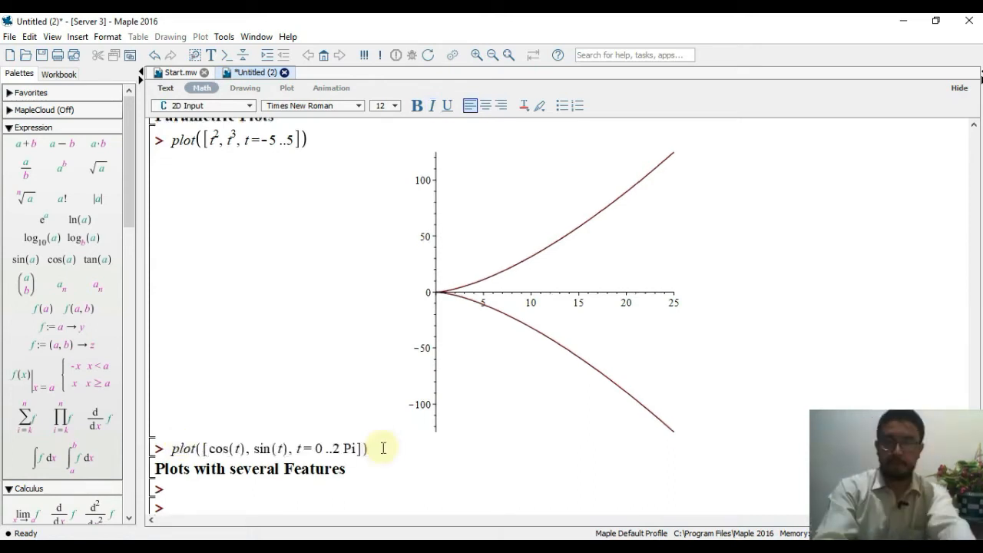
pyautogui.press('Return')
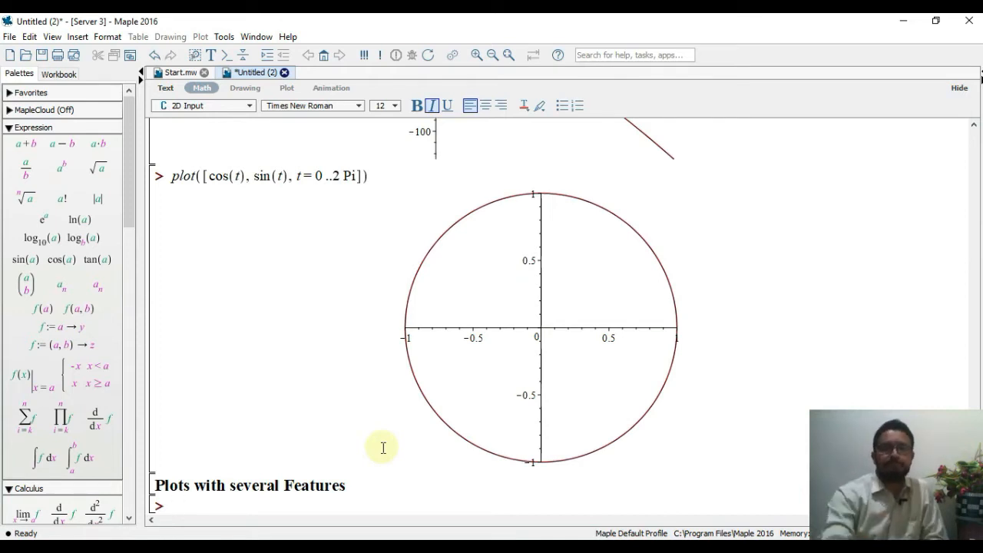
pyautogui.press('Return')
pyautogui.press('Return')
pyautogui.press('Return')
pyautogui.press('Return')
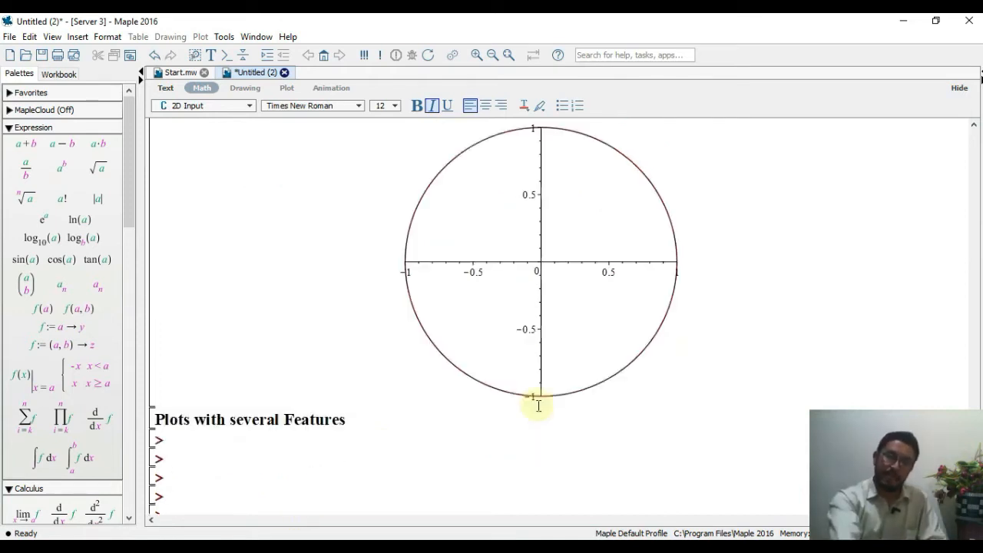
# Step: Enter a plot command for sin(x) over x = -2π..2π with the title "Sin Graph" under the "Plots with several Features" heading
pyautogui.scroll(-1, 538, 405)
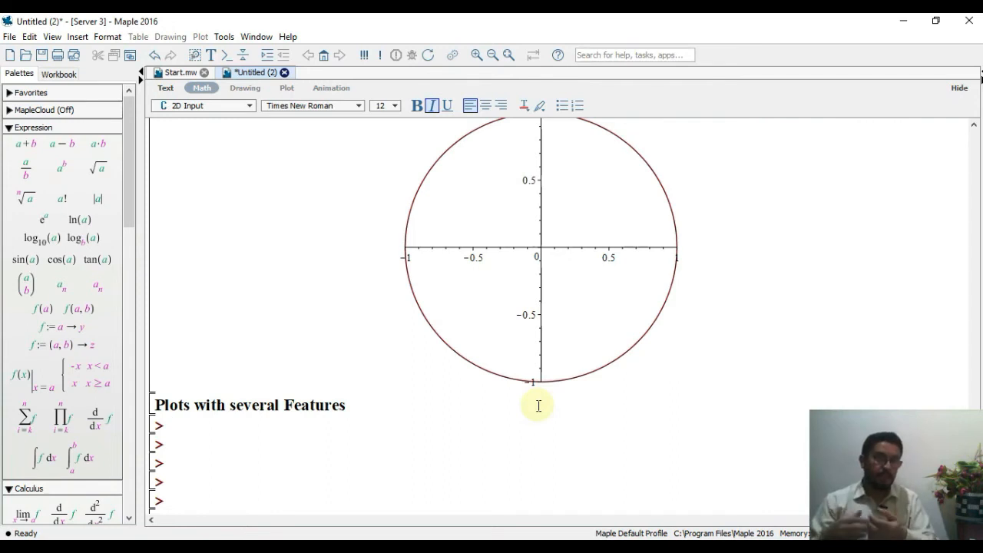
pyautogui.scroll(-1, 530, 388)
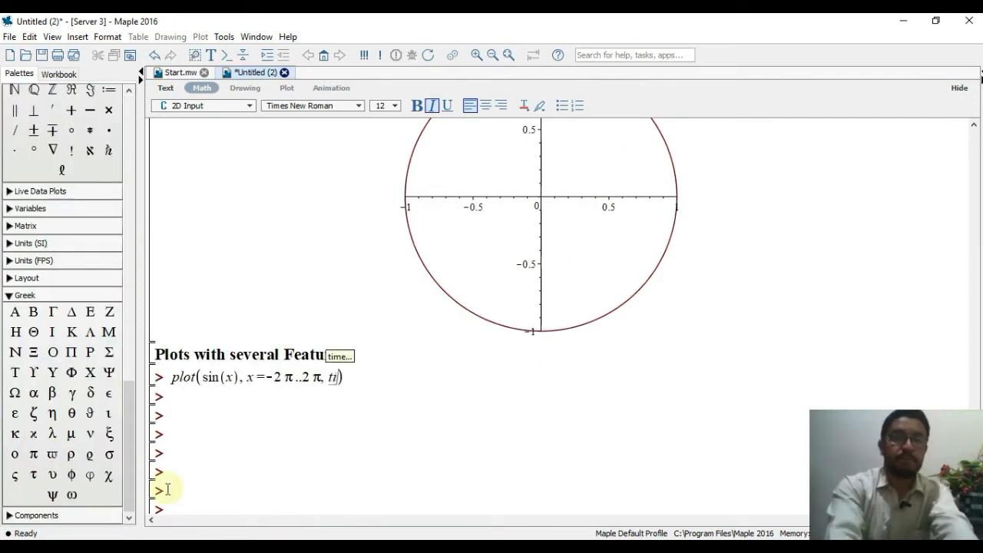
pyautogui.write('lot(sin(x), x=-2 π..2 π, til')
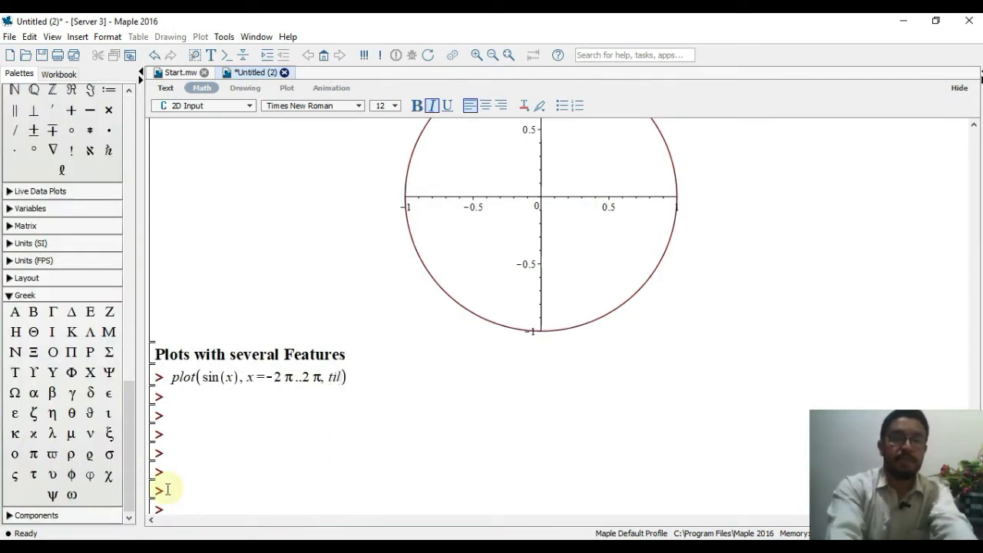
pyautogui.write('le')
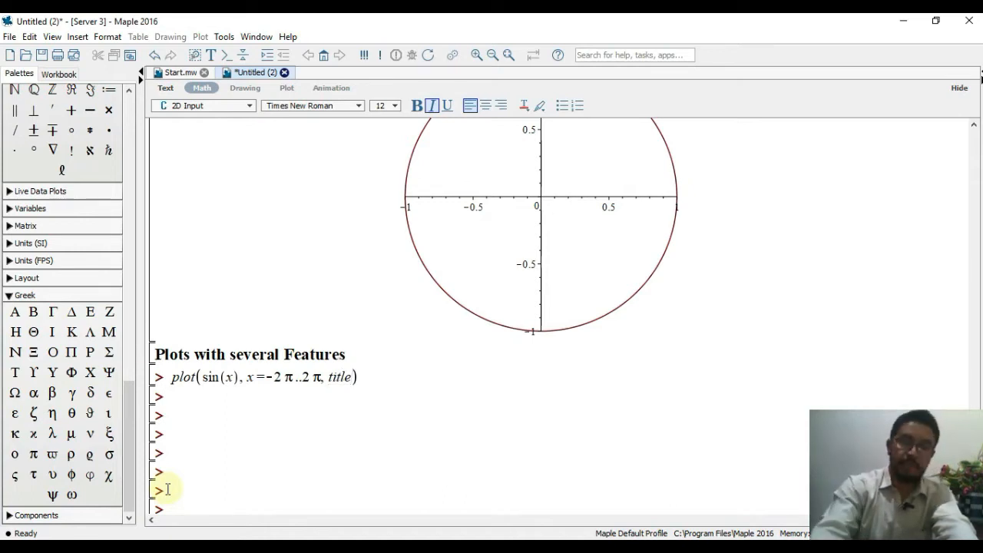
pyautogui.write('=')
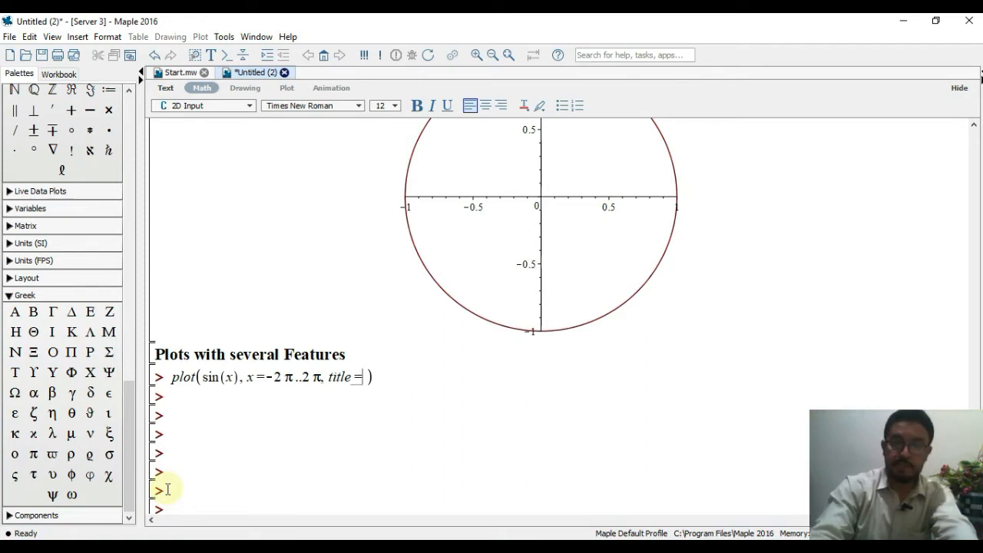
pyautogui.write('"')
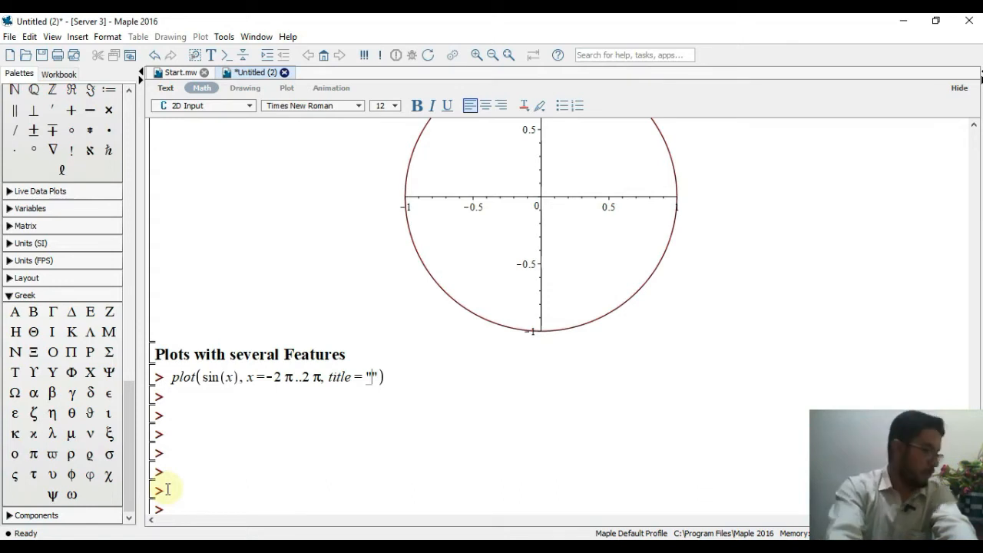
pyautogui.write('S')
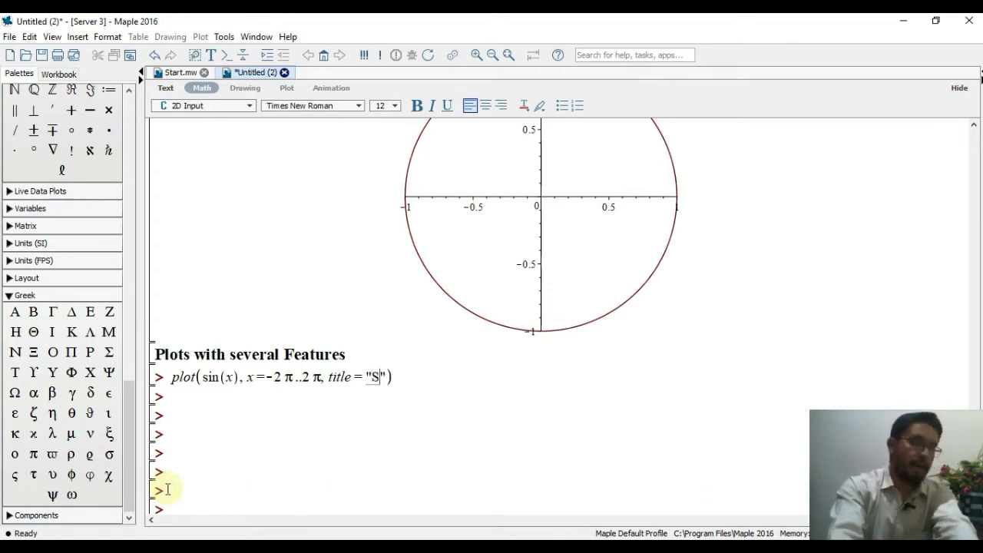
pyautogui.write('ing')
pyautogui.press('BackSpace')
pyautogui.write('Graph')
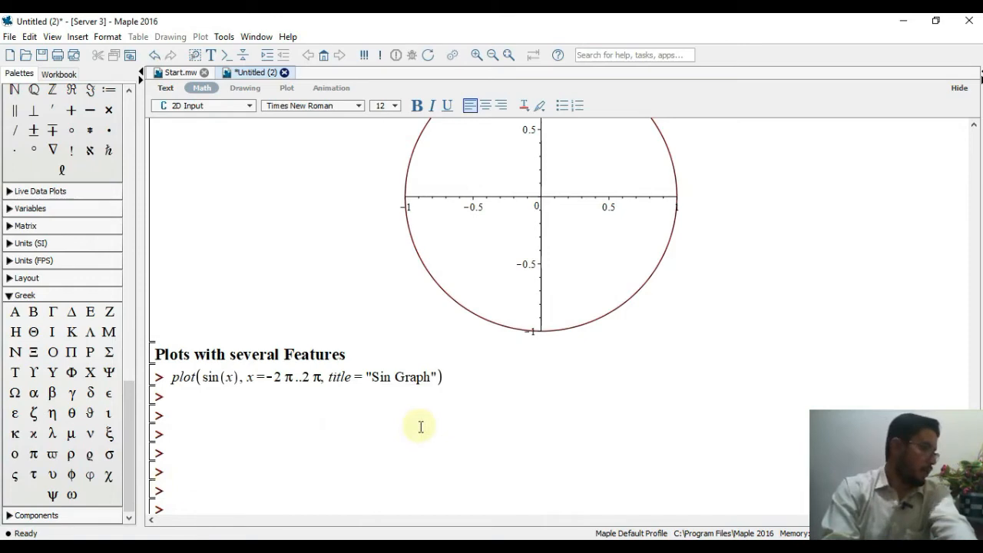
# Step: Add a titlefont option with an empty bracketed list after the title in the sin(x) plot command
pyautogui.press('Right')
pyautogui.write(', ')
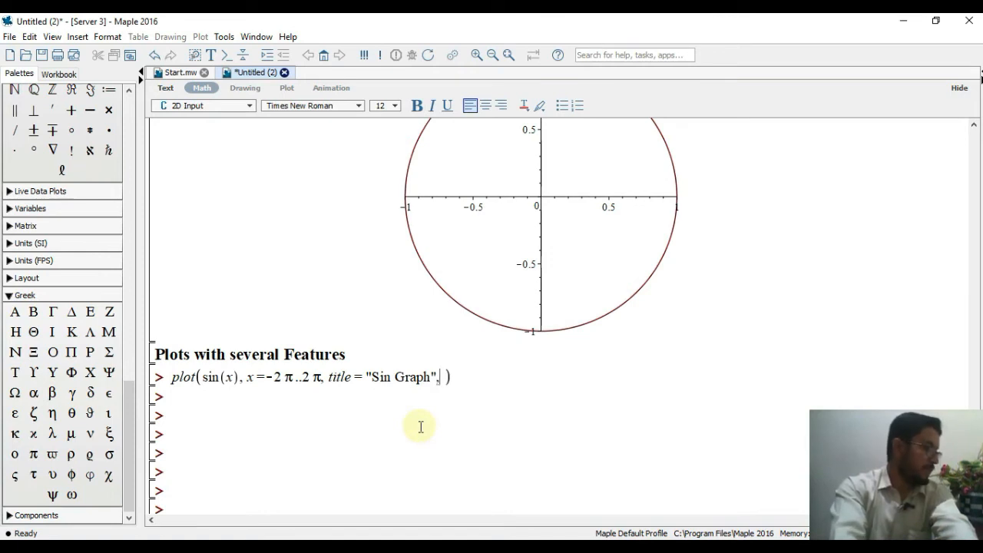
pyautogui.write('titlefont ')
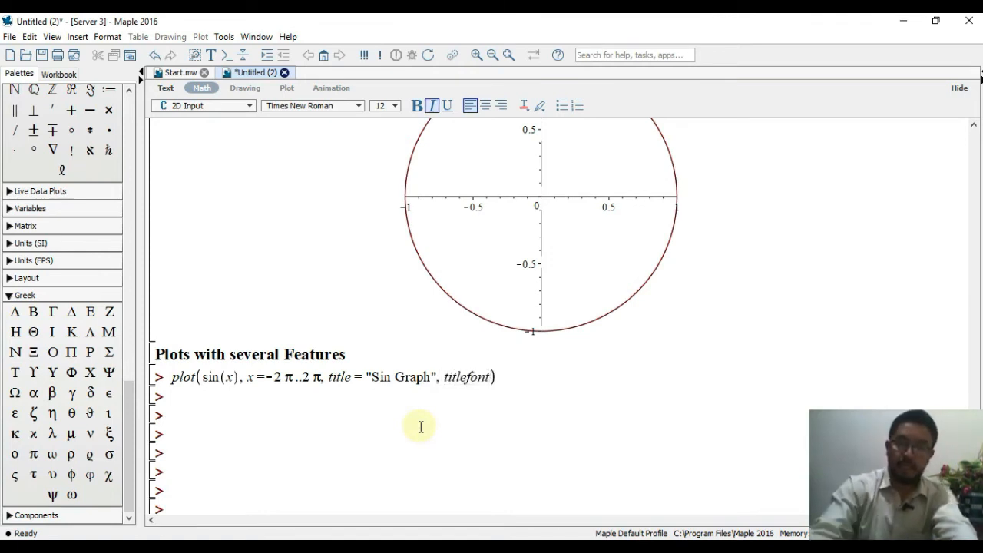
pyautogui.write('= [ ')
pyautogui.write(']')
pyautogui.press('Left')
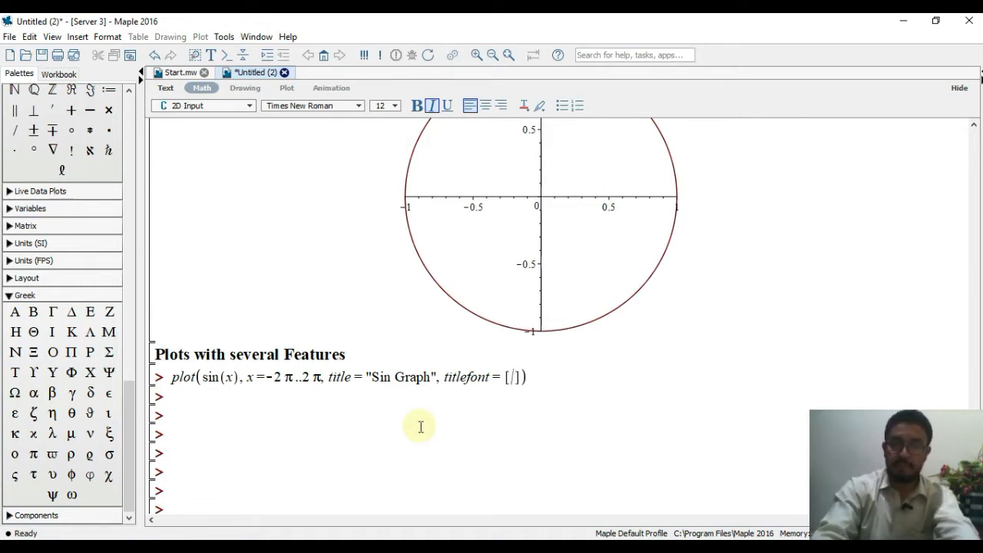
# Step: Fill the titlefont list with "ROMAN" and size 20, and draw the sin(x) plot
pyautogui.write('""')
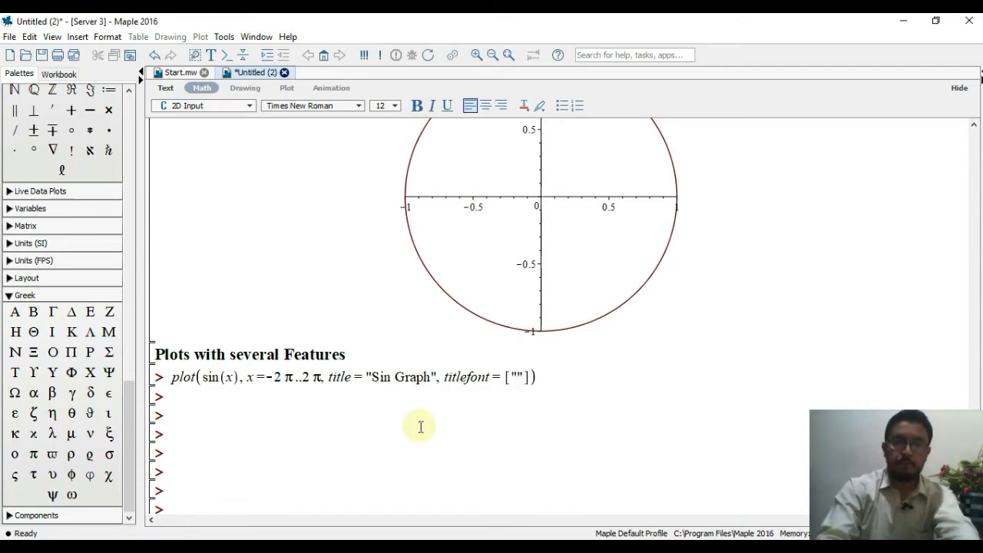
pyautogui.write('R')
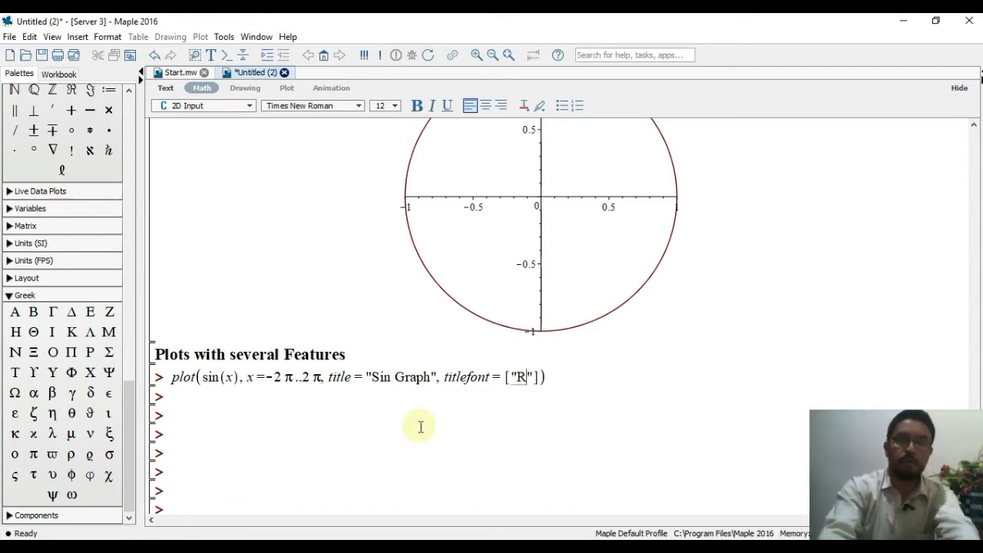
pyautogui.write('OMA')
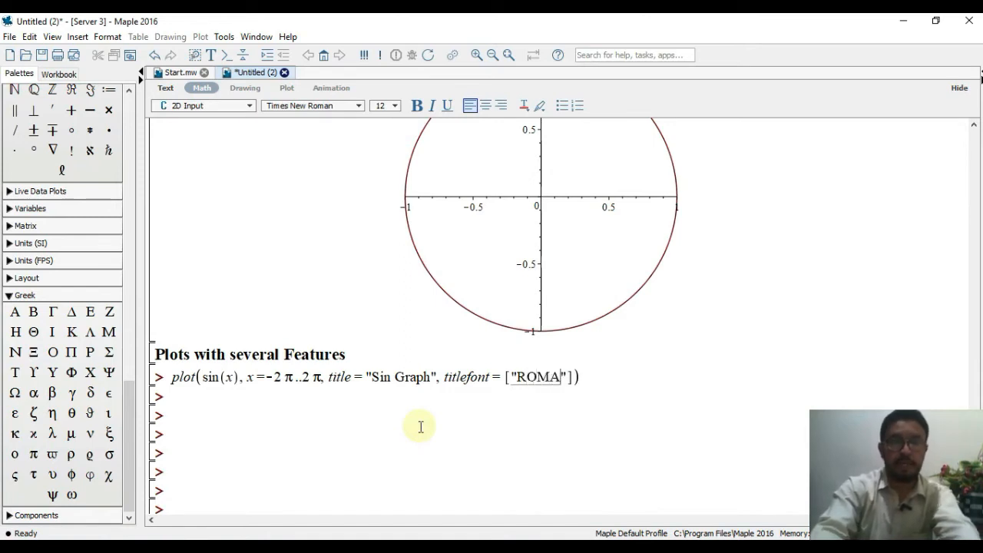
pyautogui.write('N')
pyautogui.press('Right')
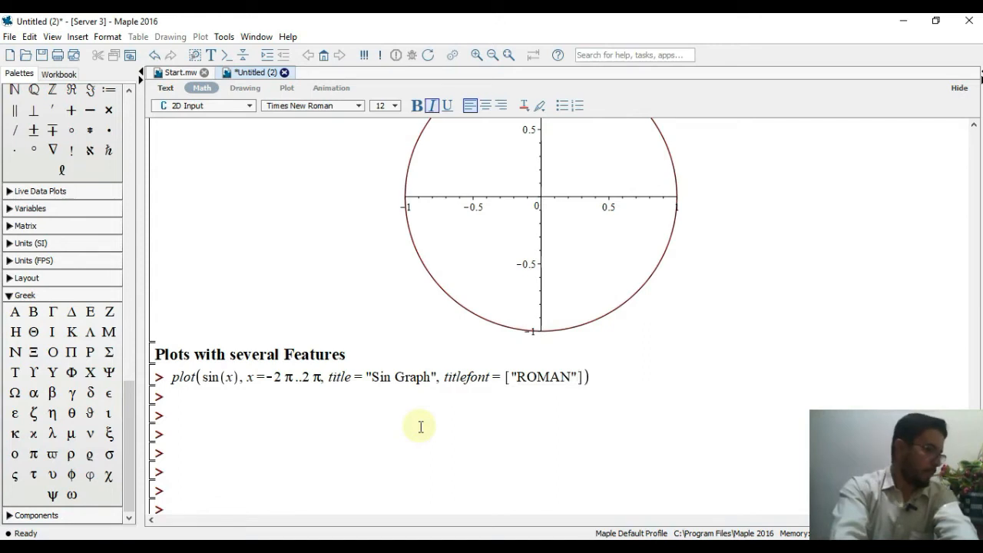
pyautogui.write(', ')
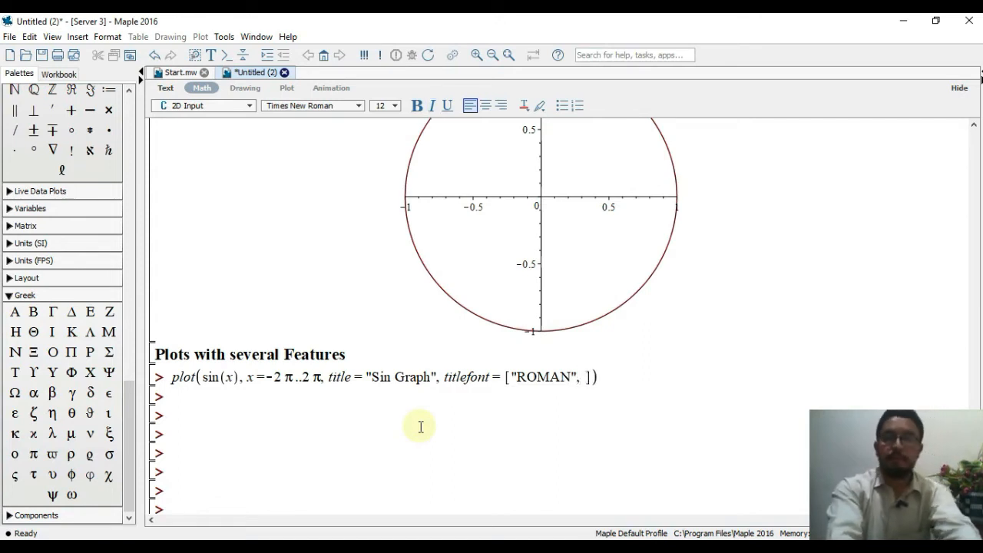
pyautogui.write('20')
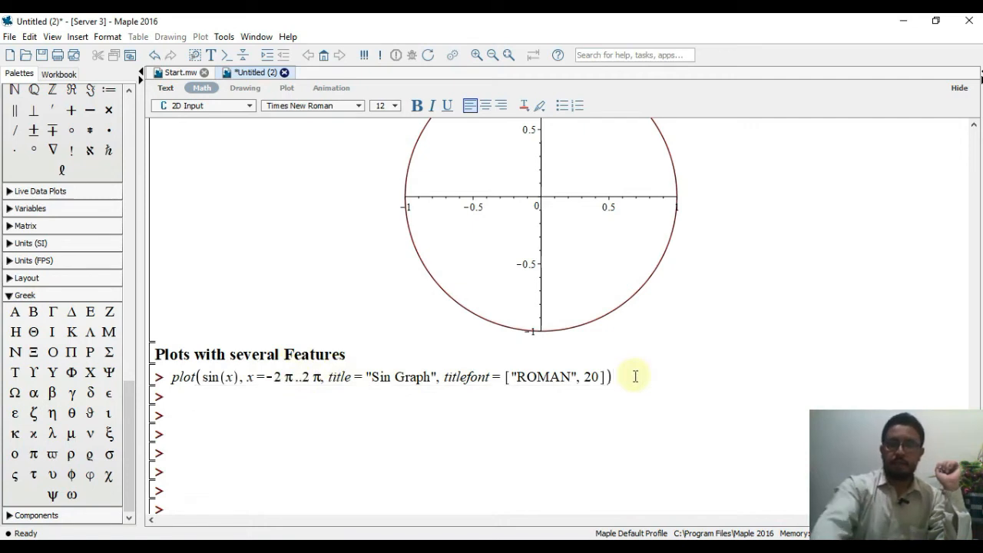
pyautogui.press('Return')
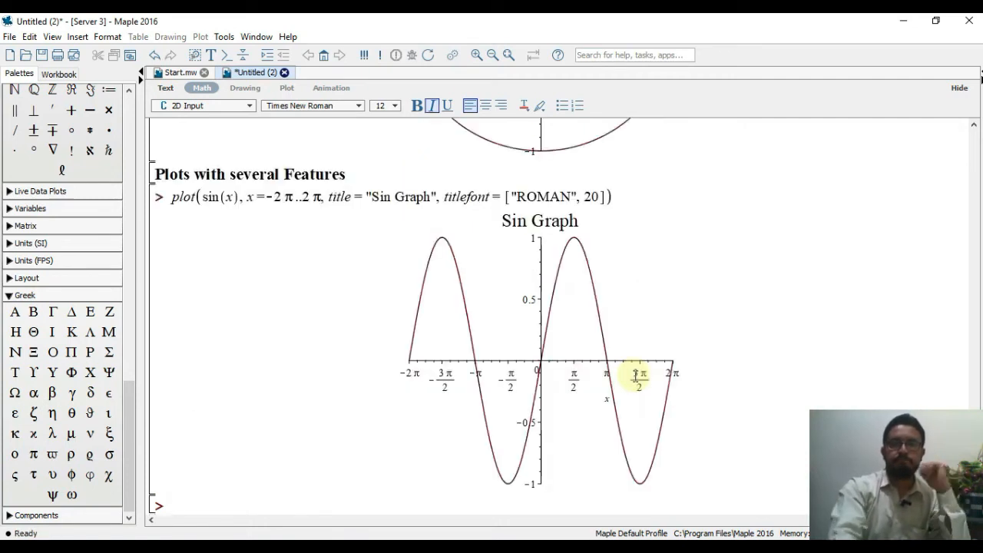
# Step: Correct the plot title to "Sine Graph" in the sin(x) command and redraw the graph
pyautogui.write('r')
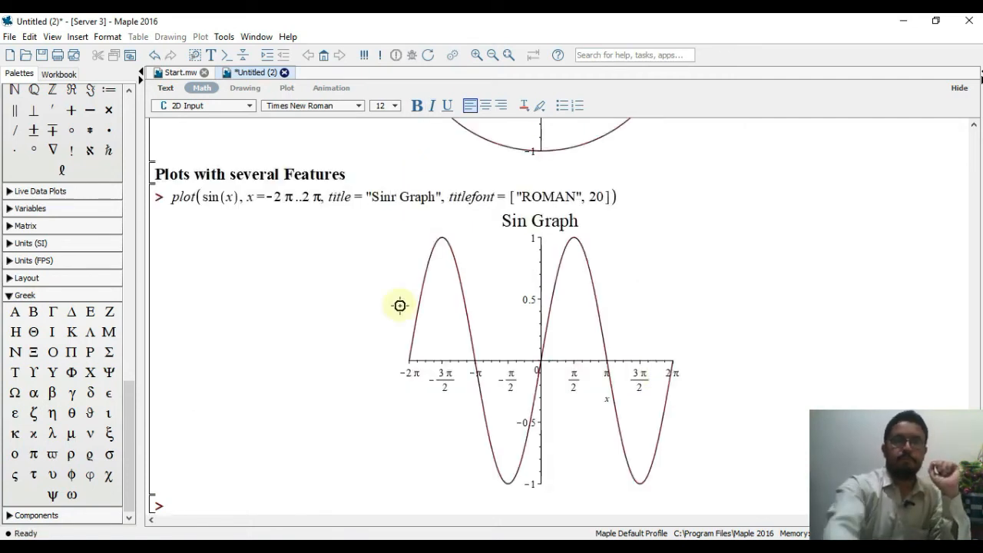
pyautogui.press('BackSpace')
pyautogui.write('e')
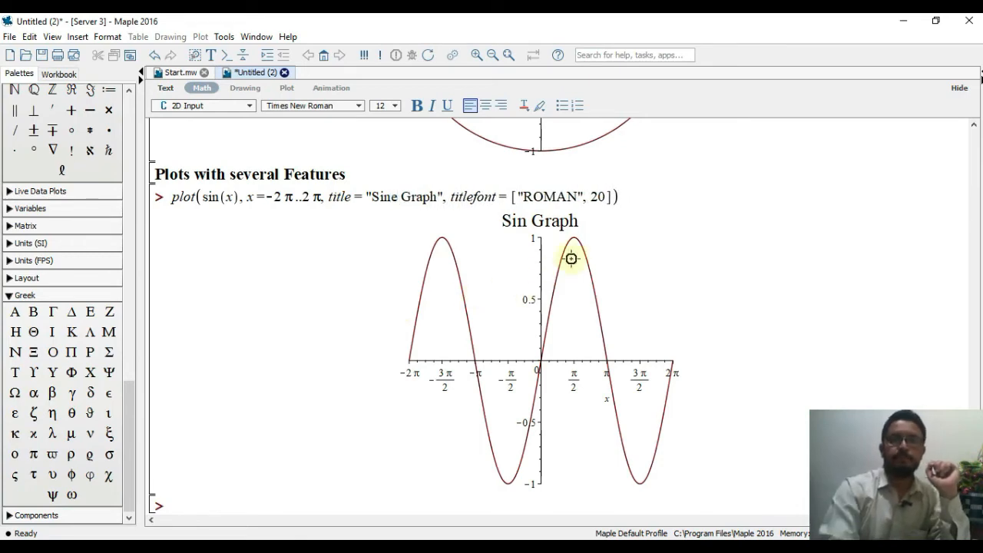
pyautogui.press('Return')
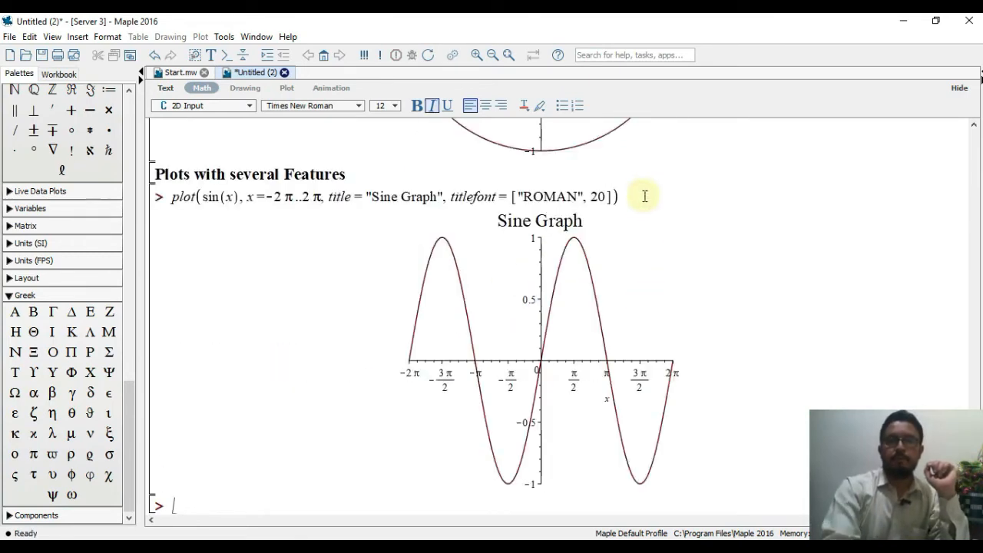